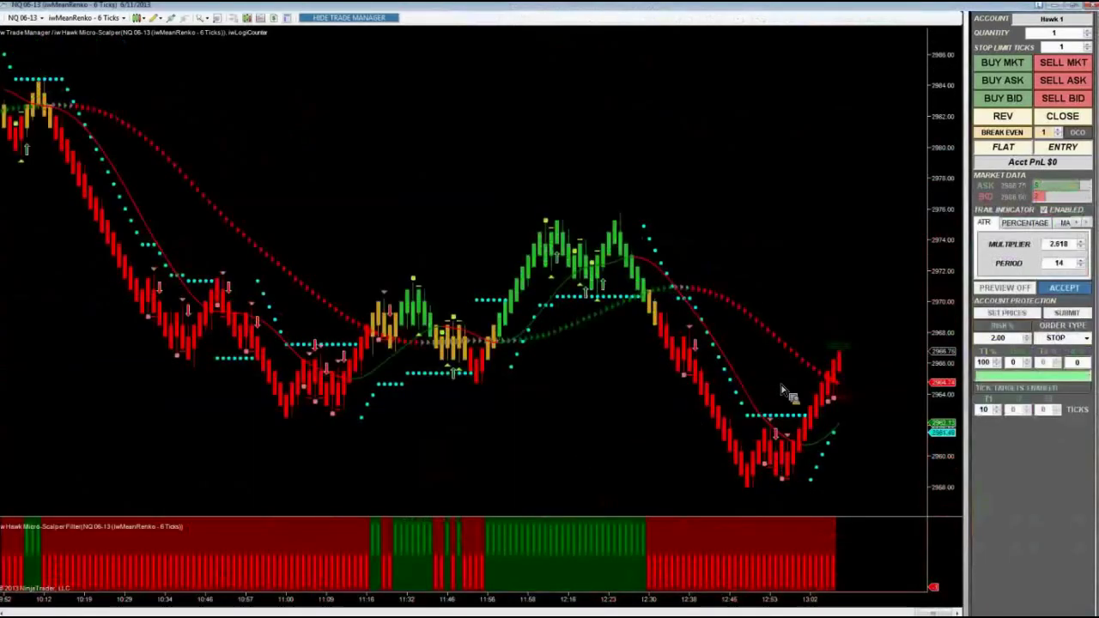
- Disable the trail indicator on the NQ 06-13 6-tick chart
click(1043, 209)
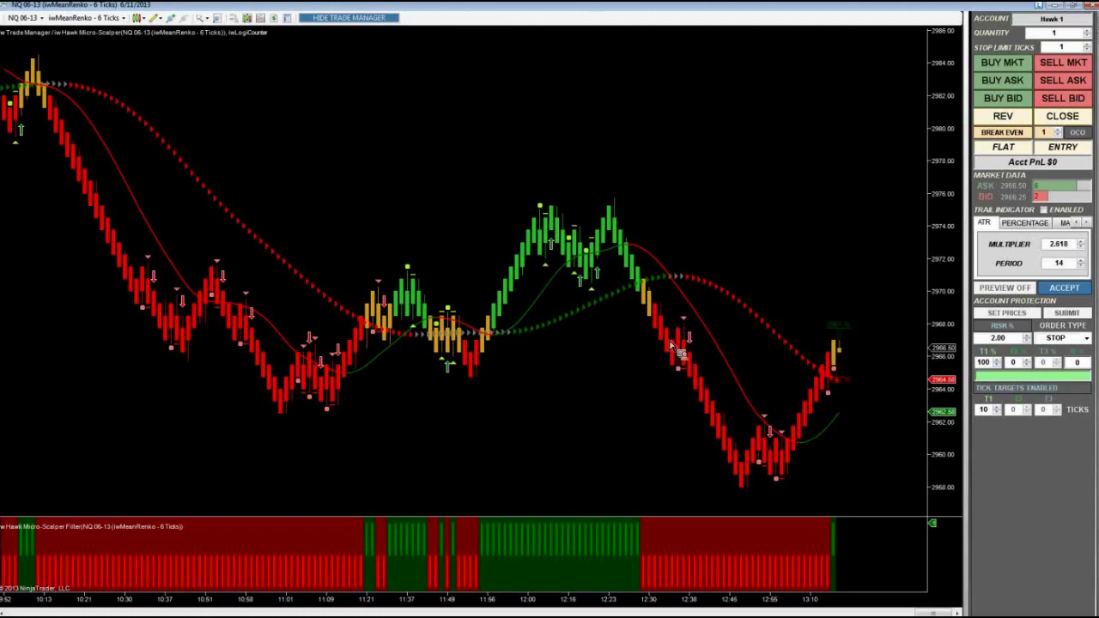
- Circle the short signal near 12:38 with an ellipse, and delete the ellipse
drag(656, 297, 723, 381)
click(719, 401)
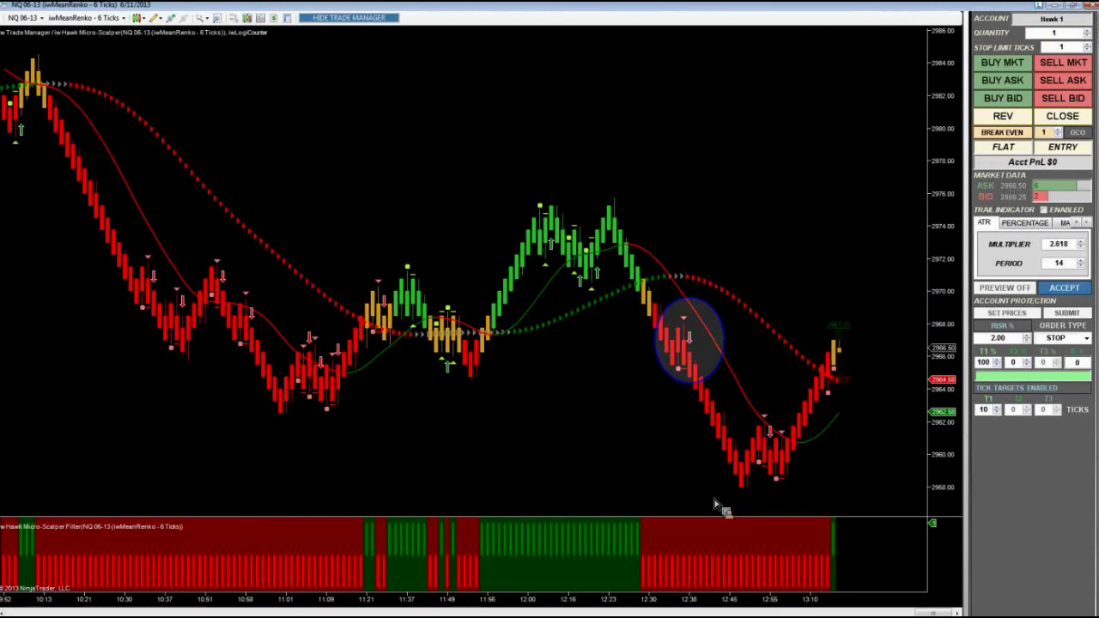
click(712, 380)
key(Delete)
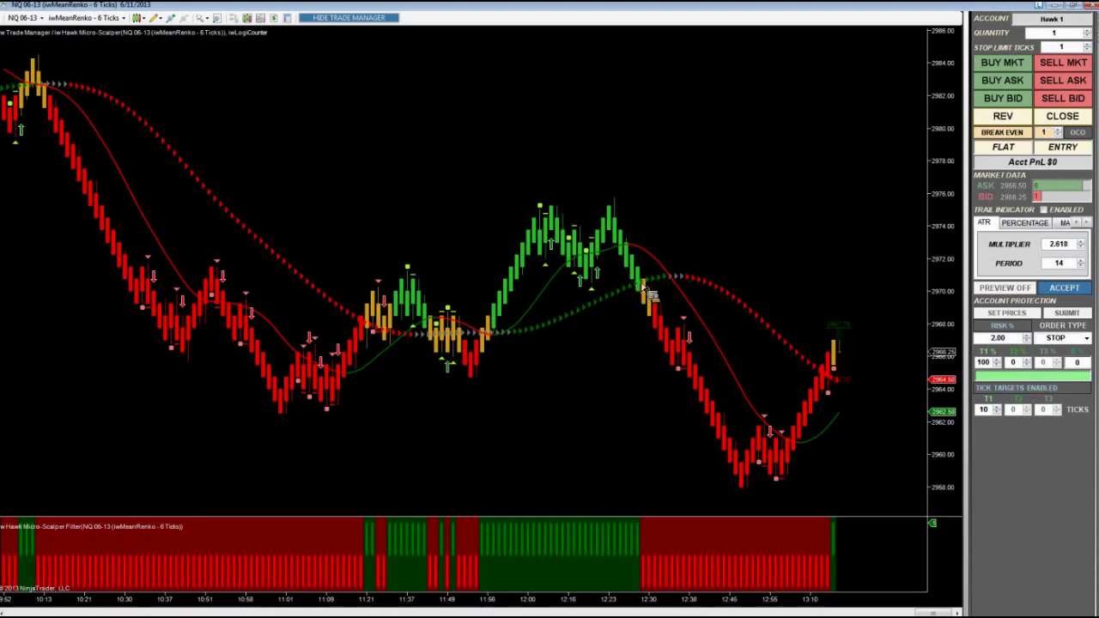
- Switch from the 6-tick chart to a maximized NQ 06-13 8-tick chart and disable its trail indicator
click(1073, 6)
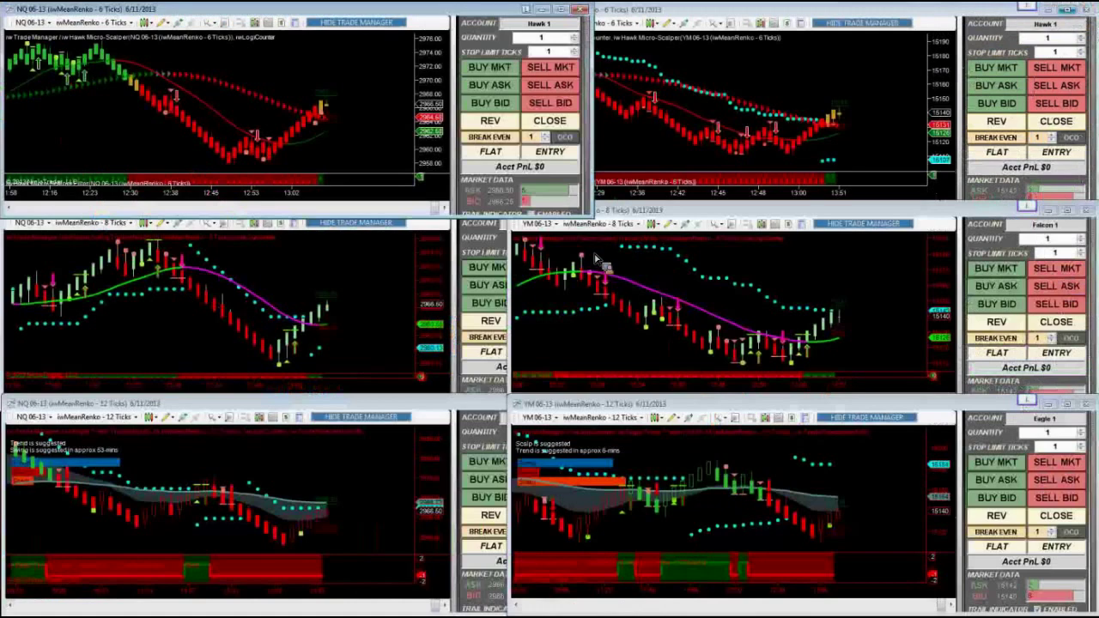
click(375, 289)
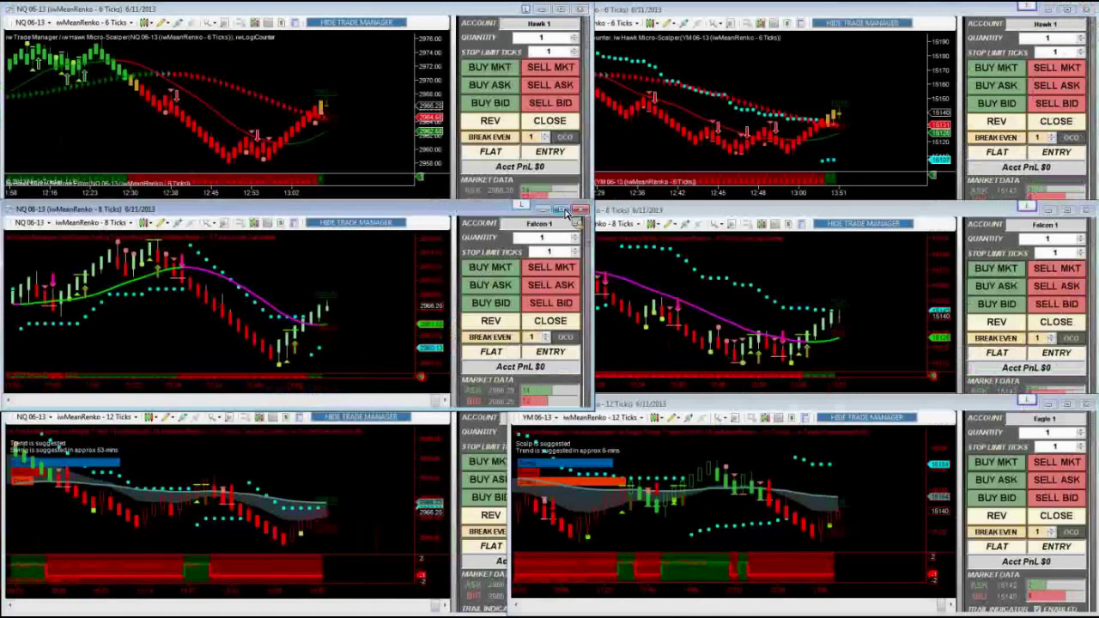
click(562, 209)
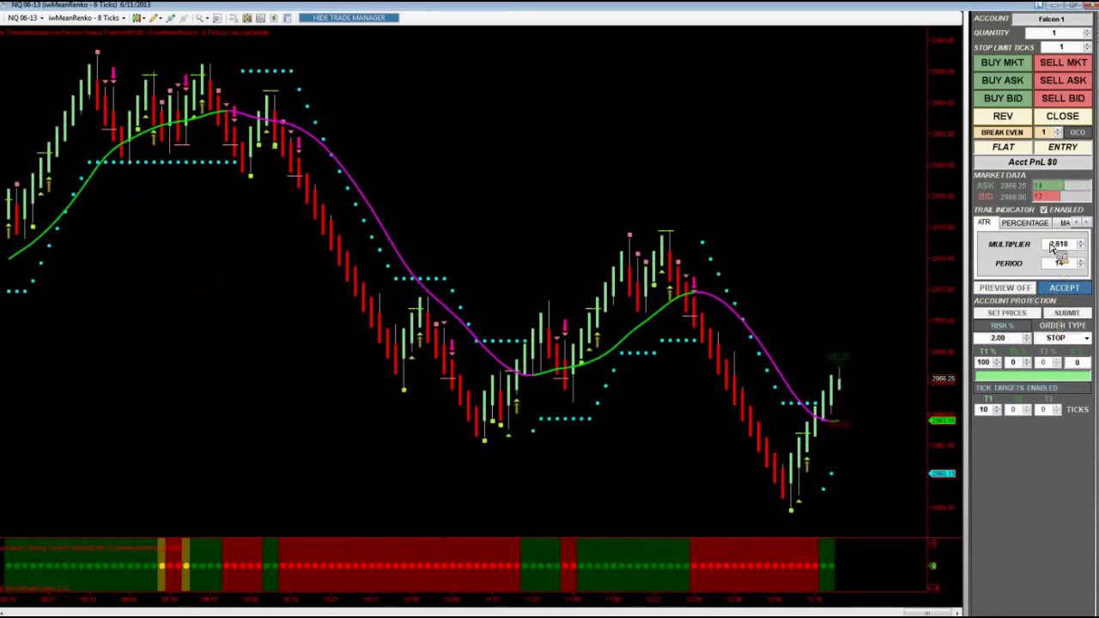
click(1044, 210)
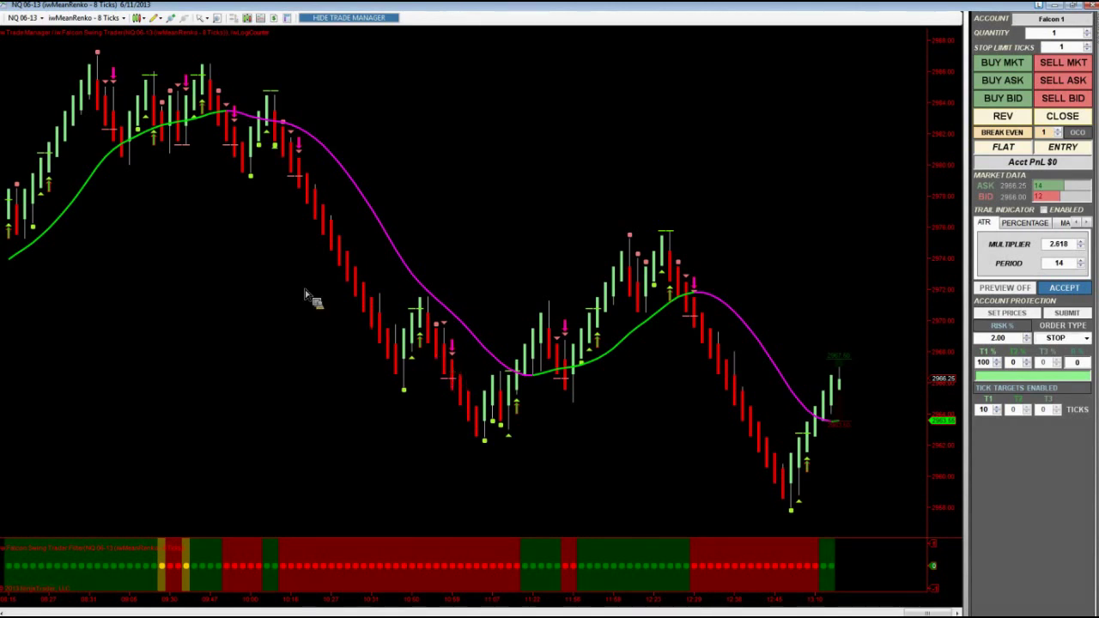
- Circle the reversal around the 09:47 high with an ellipse, and delete the ellipse
drag(174, 80, 302, 180)
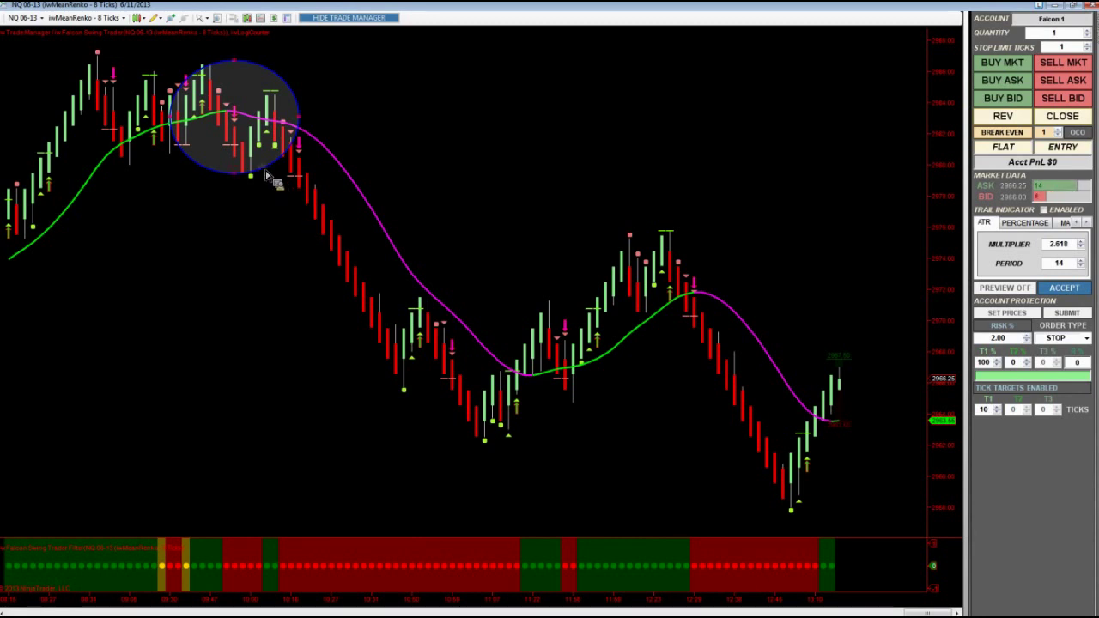
key(Delete)
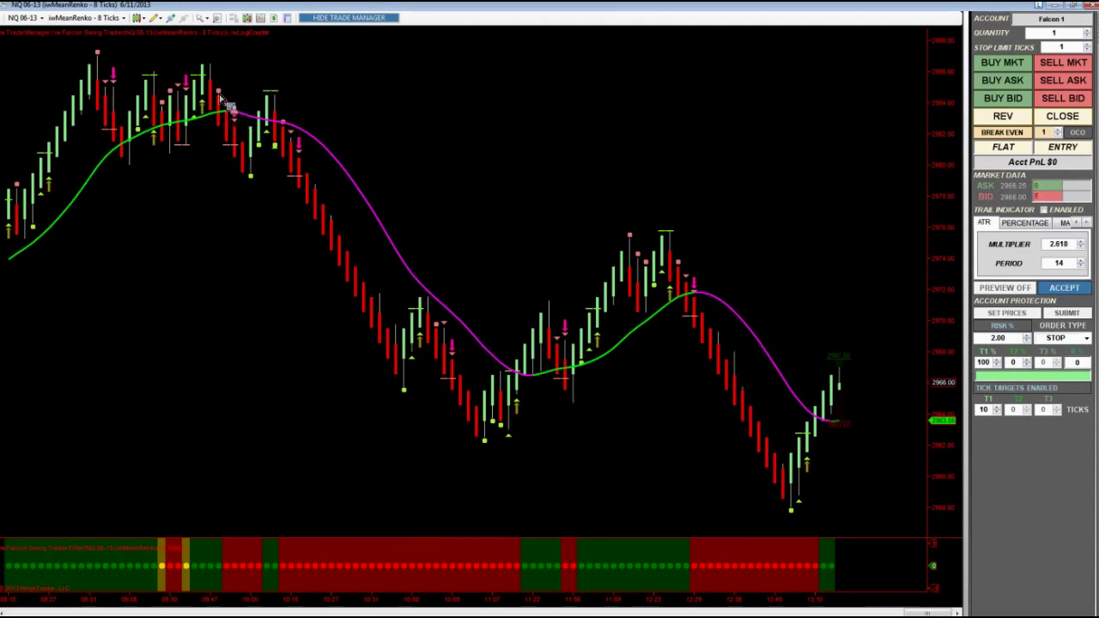
- Draw three connected lines tracing the drop from the 09:47 high, the retracement up and the renewed decline
click(210, 55)
click(257, 161)
double_click(284, 98)
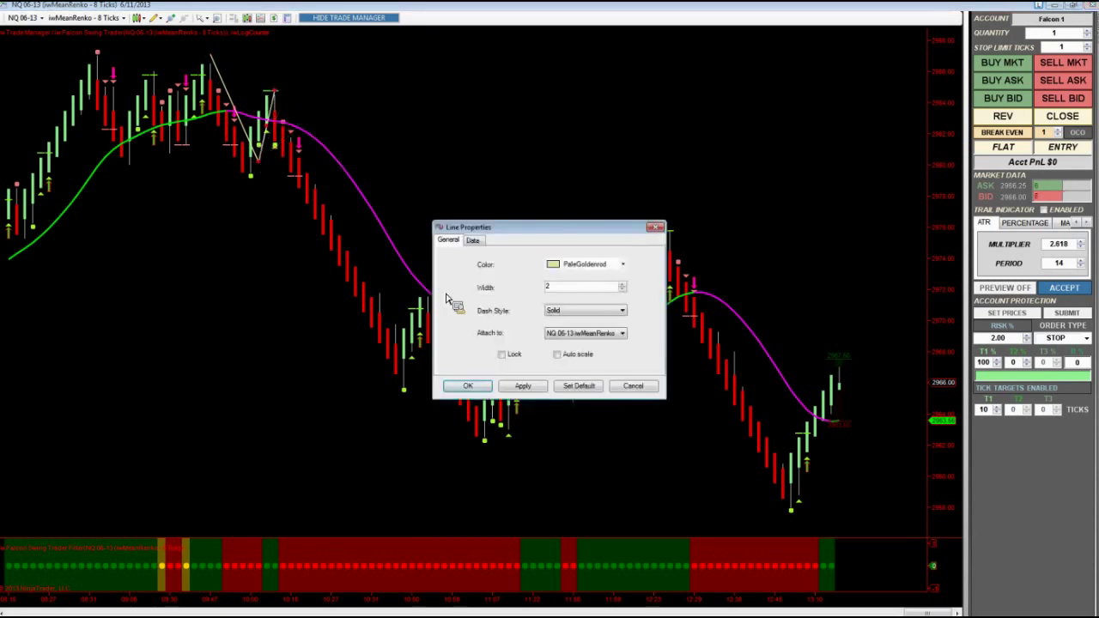
click(467, 387)
click(273, 89)
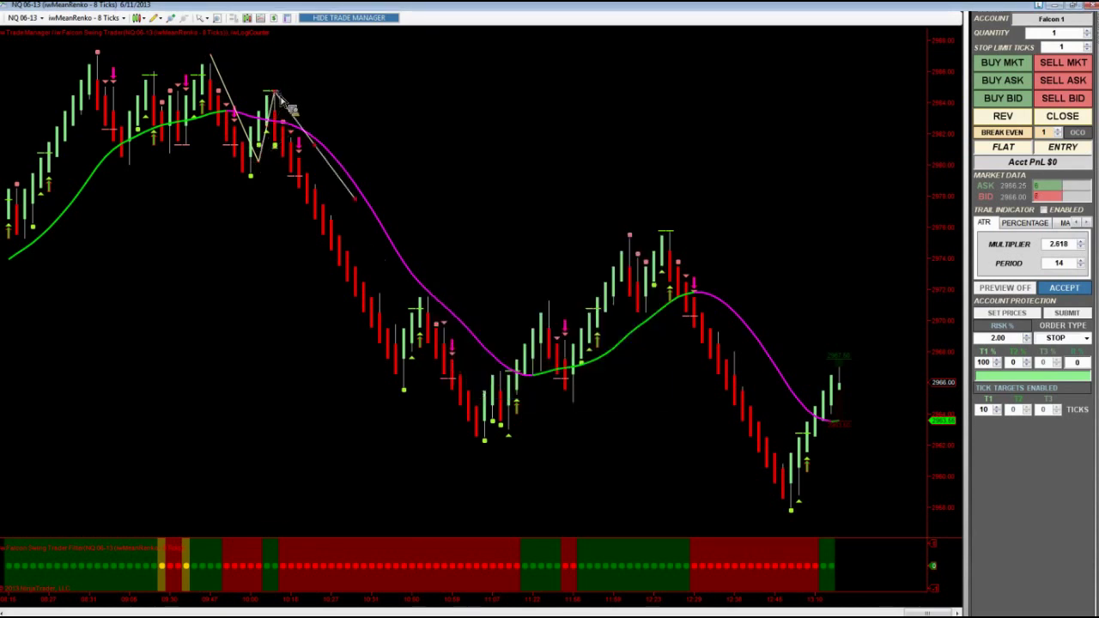
click(307, 172)
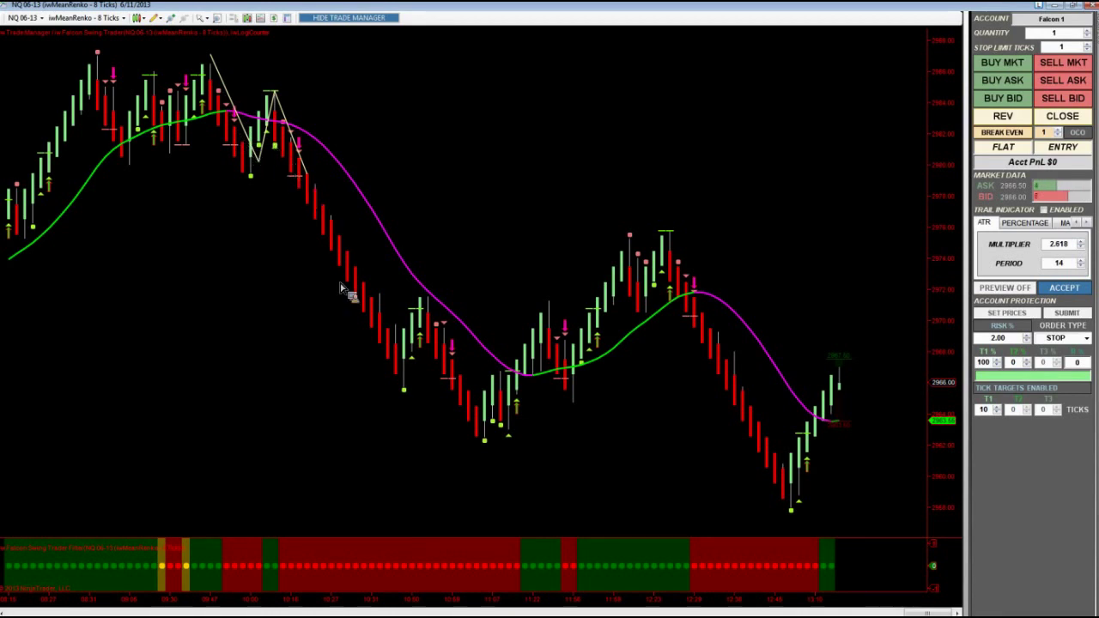
- Delete the three zigzag lines from the 8-tick chart
click(297, 143)
key(Delete)
click(266, 121)
key(Delete)
click(248, 129)
key(Delete)
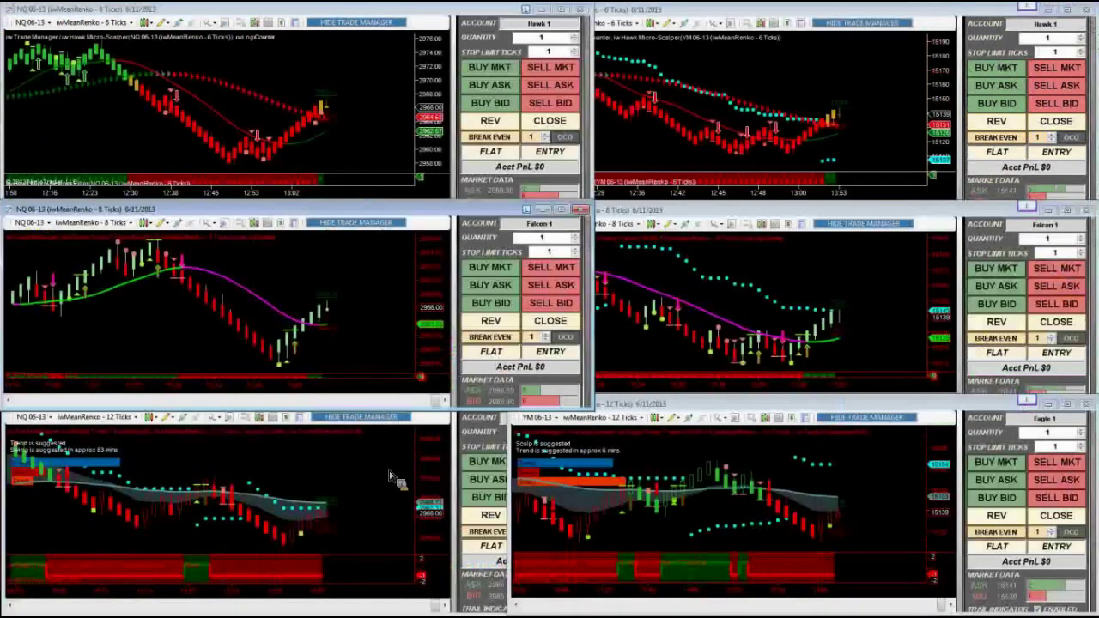
- Maximize the NQ 06-13 12-tick chart and disable its trail indicator
click(564, 418)
click(562, 405)
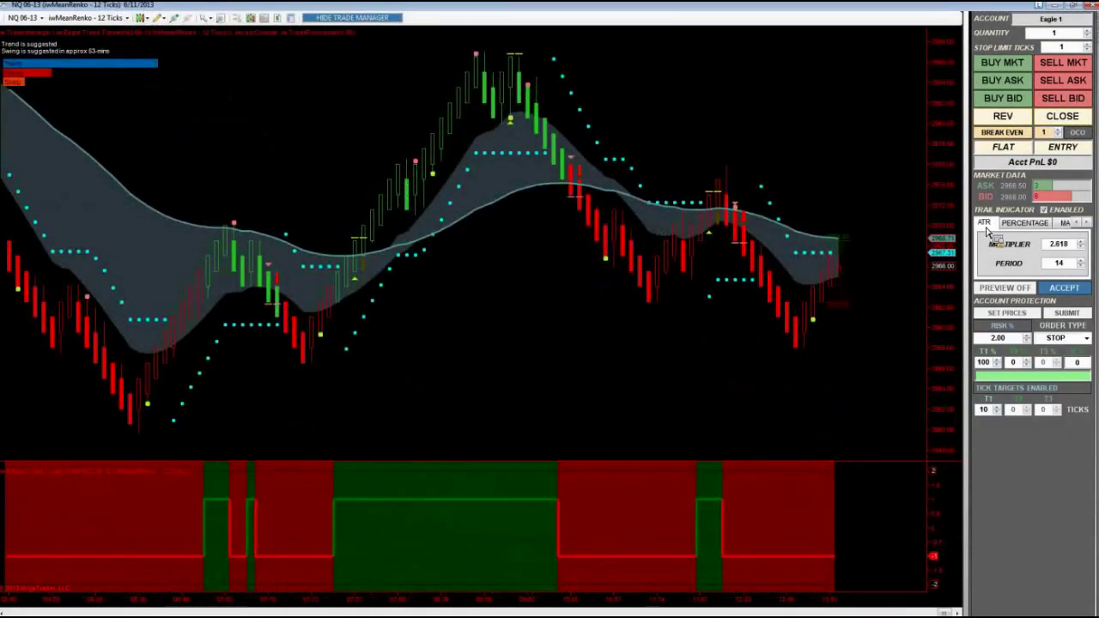
click(1047, 211)
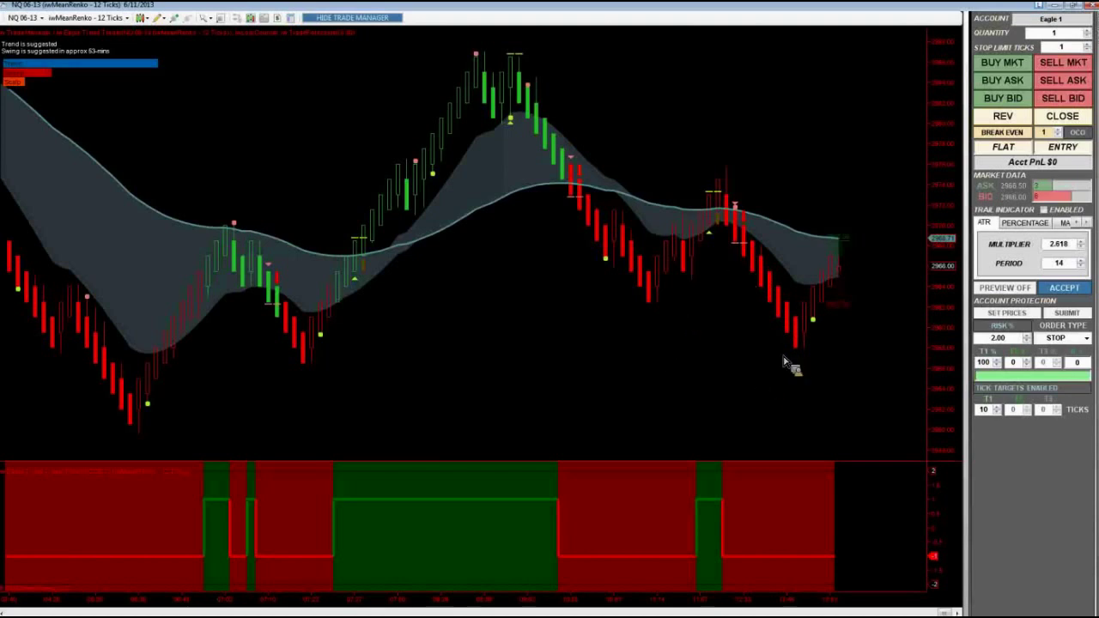
- Examine the earlier price history on the 12-tick chart and return to the latest bars
scroll(705, 311, up, 5)
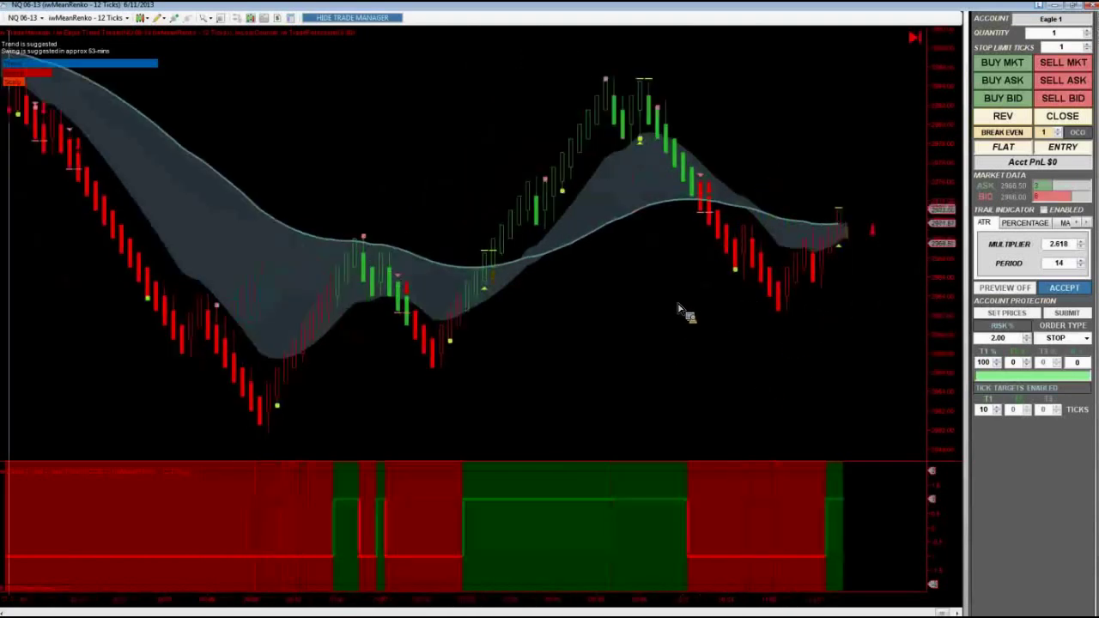
scroll(682, 310, up, 10)
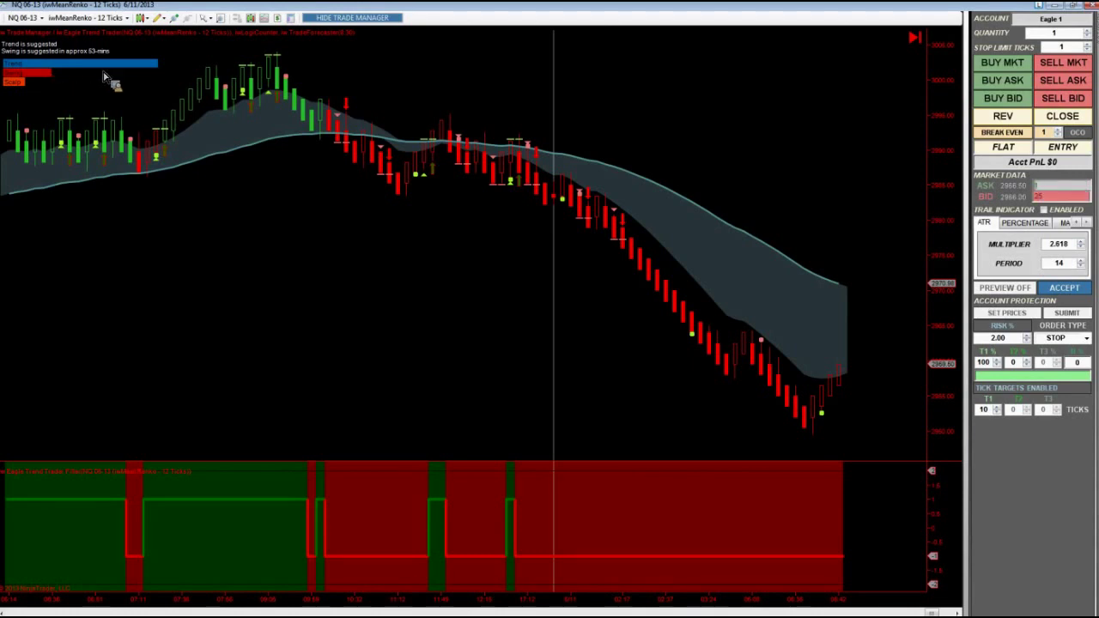
click(916, 39)
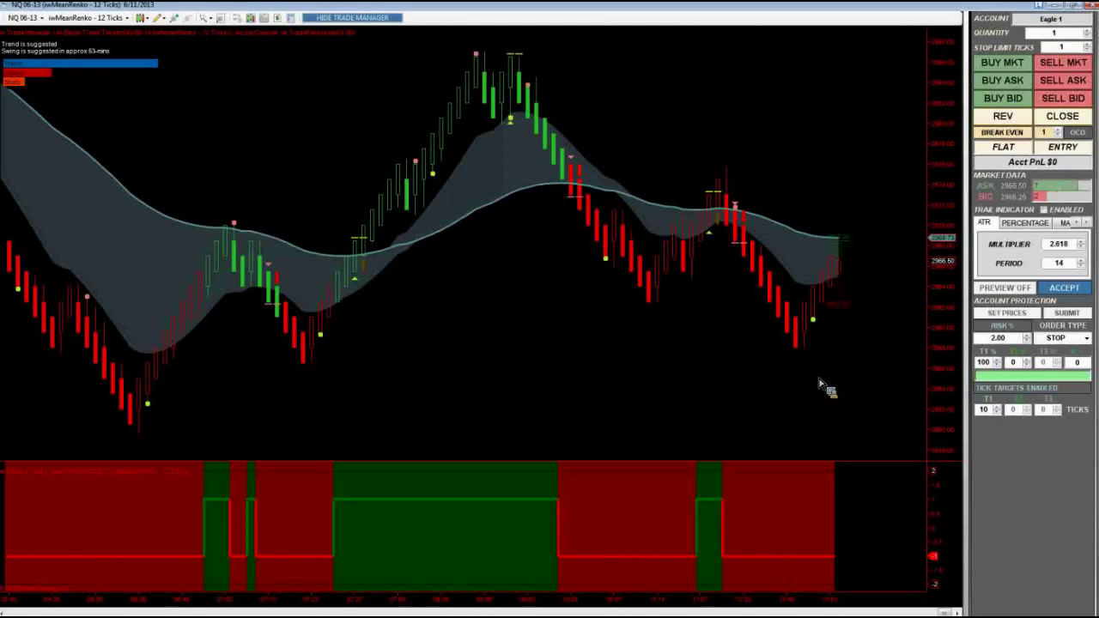
- Draw horizontal lines below the latest swing low at about 2957 and above the two swing highs at about 2976 and 2988
click(788, 358)
click(875, 360)
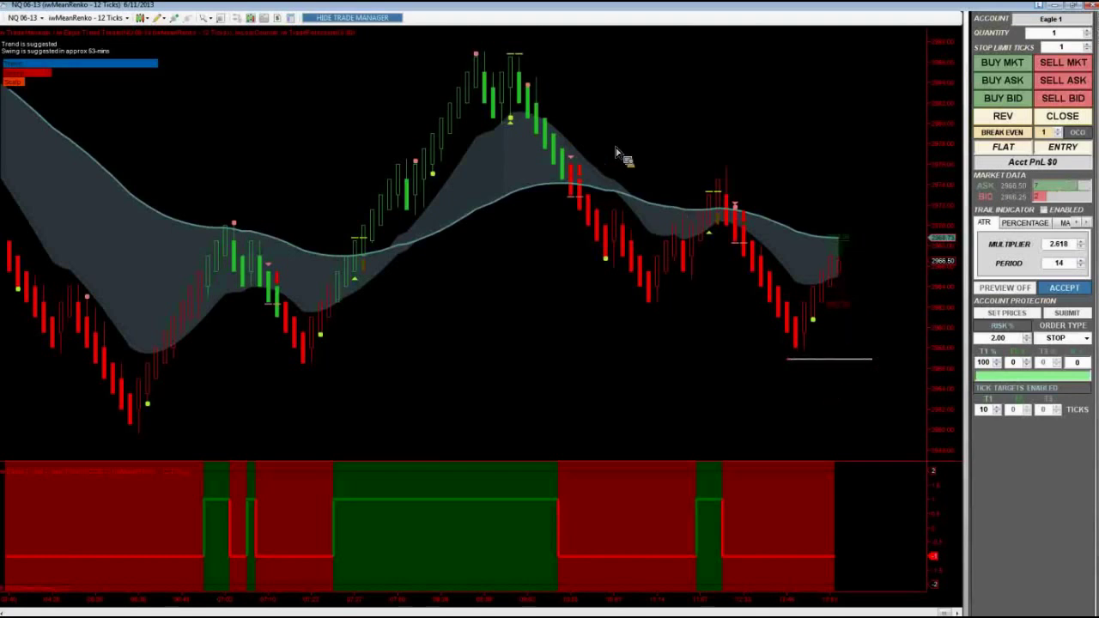
click(709, 160)
click(864, 163)
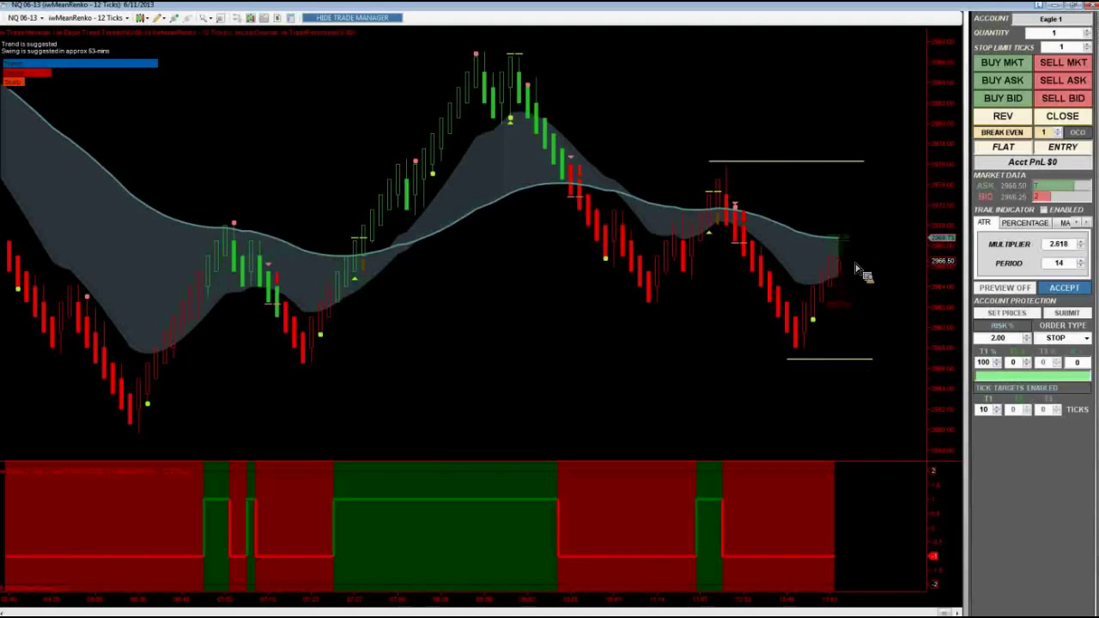
drag(788, 163, 611, 50)
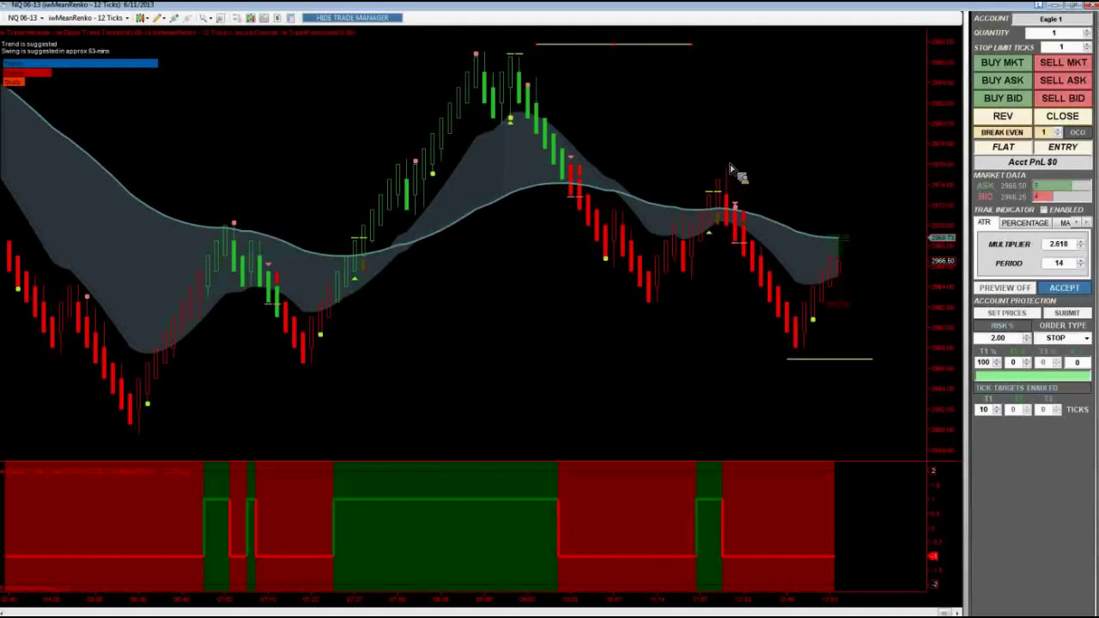
click(848, 165)
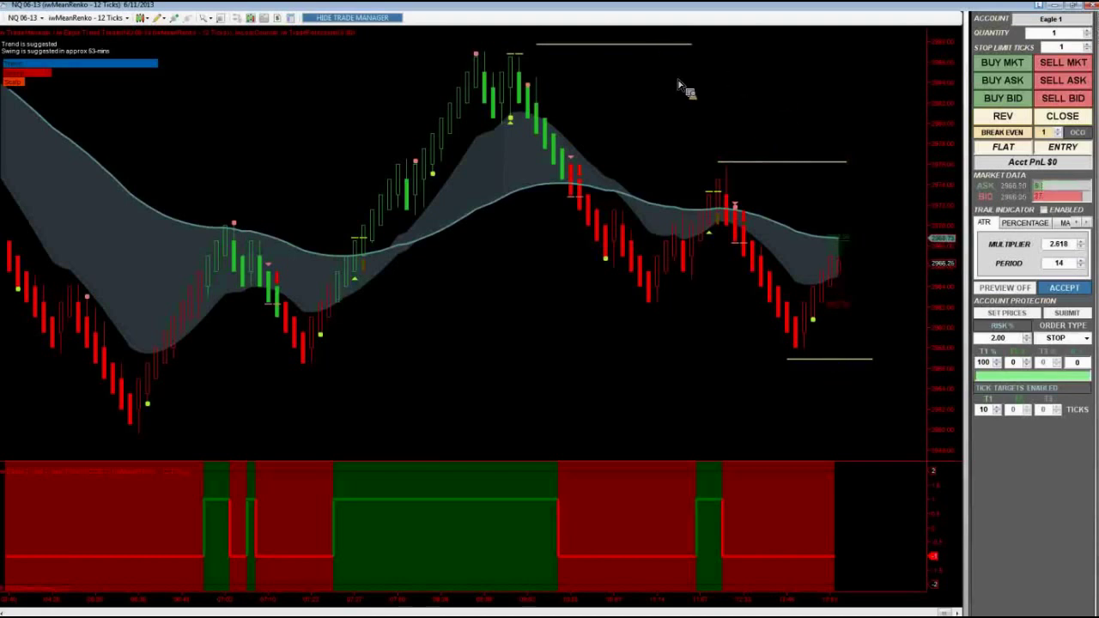
- Circle the latest downswing and the current bars with two ellipses, and delete both ellipses
mouse_move(666, 57)
mouse_down()
mouse_move(815, 216)
mouse_move(816, 339)
mouse_up()
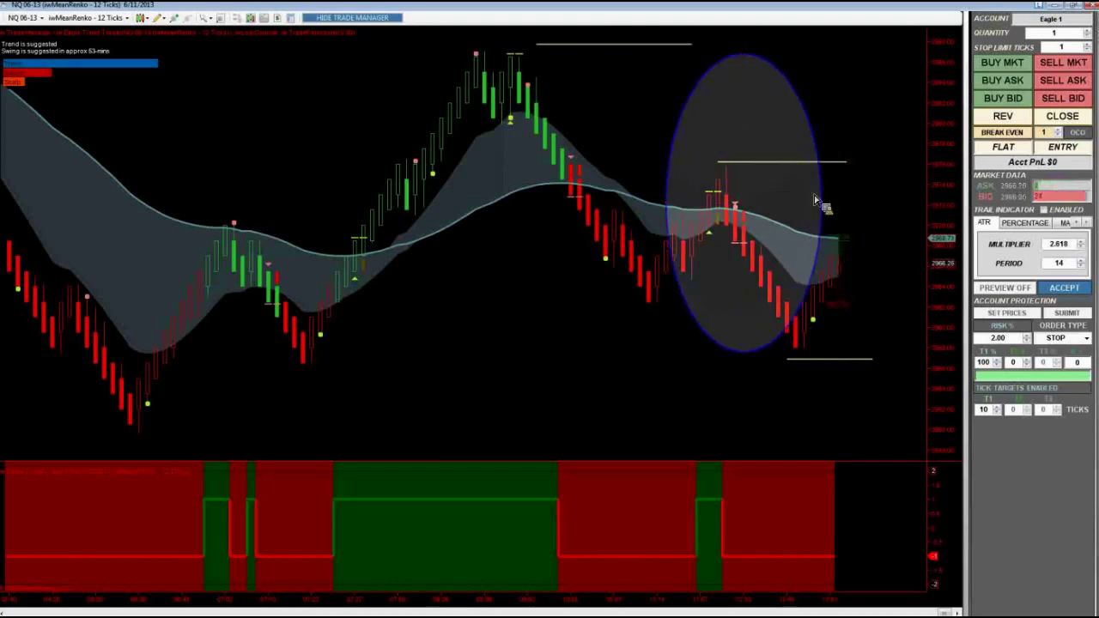
drag(813, 192, 853, 252)
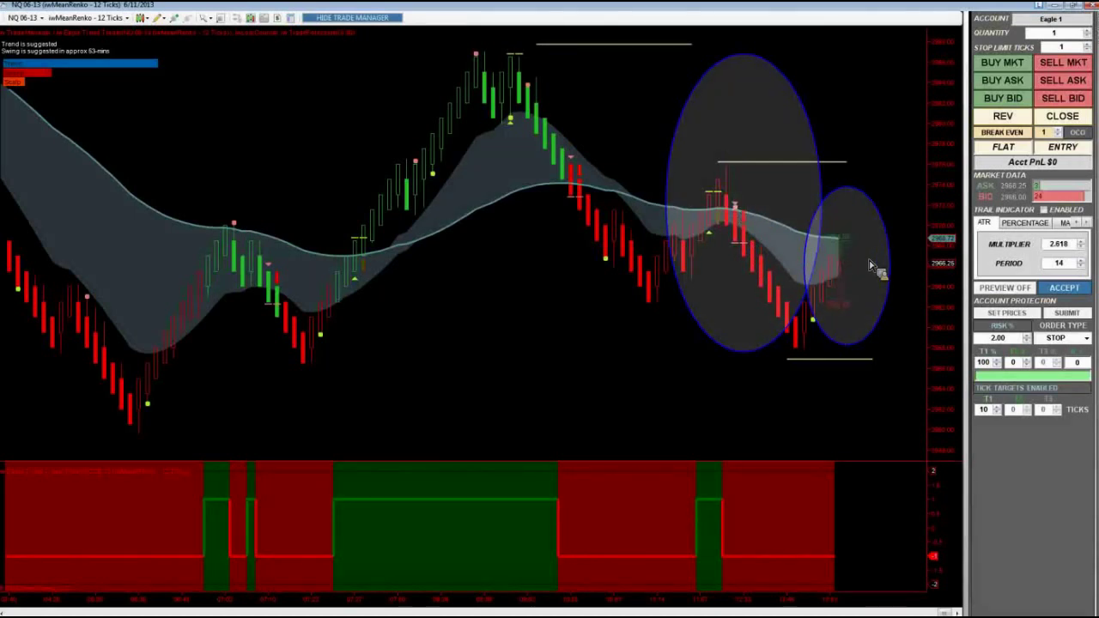
click(887, 309)
key(Delete)
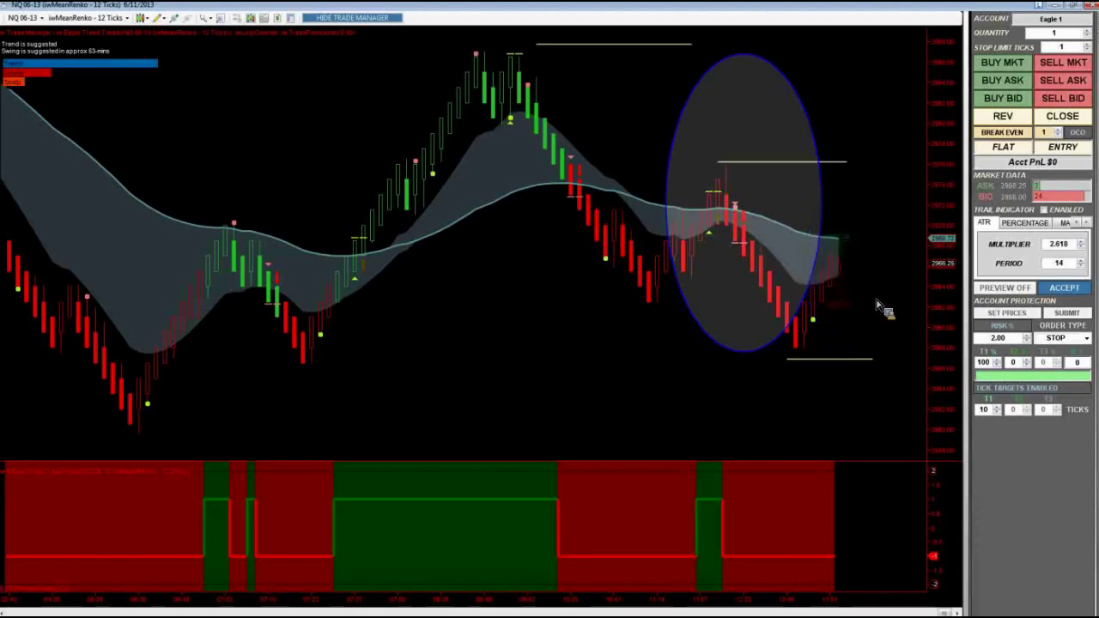
click(822, 263)
key(Delete)
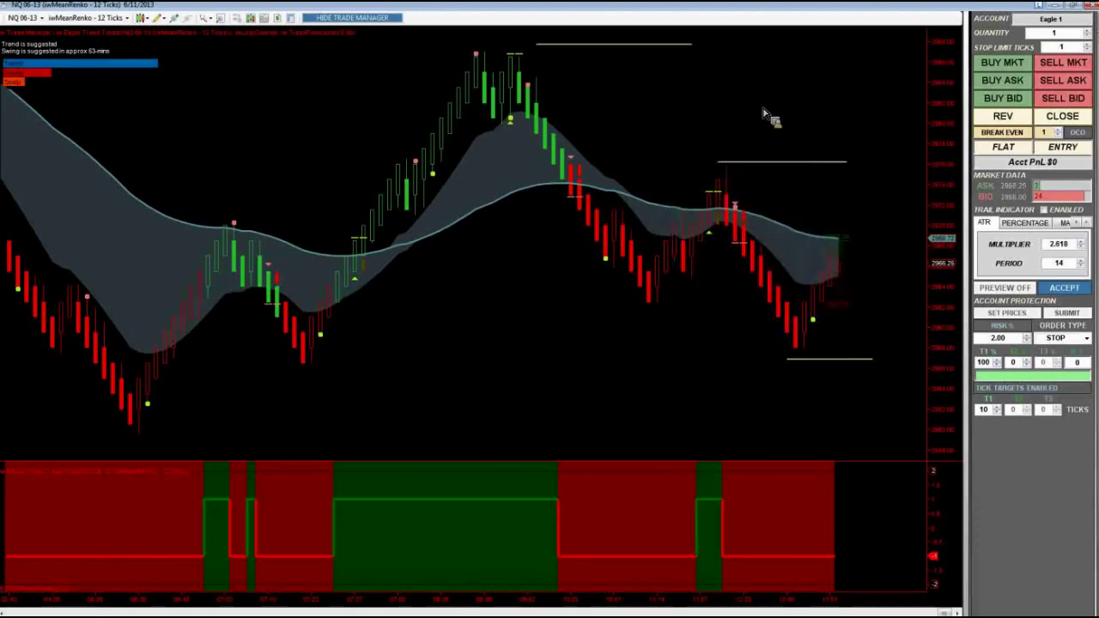
- Delete the line above the highest peak and move the other swing-high line to that peak, finally placing it at about 2968
key(Delete)
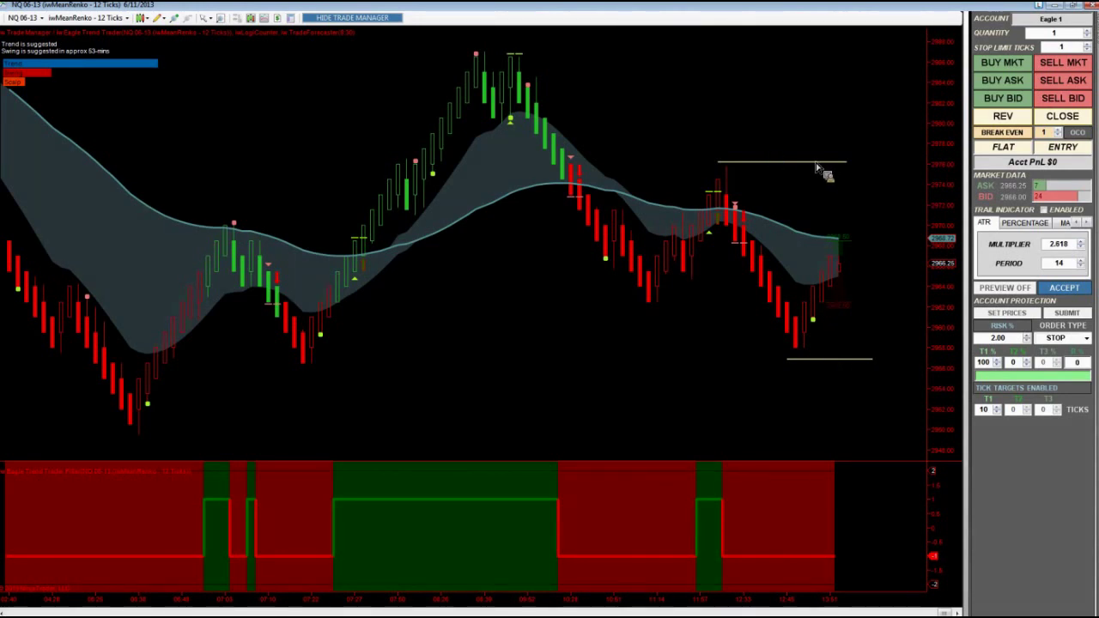
drag(817, 164, 650, 54)
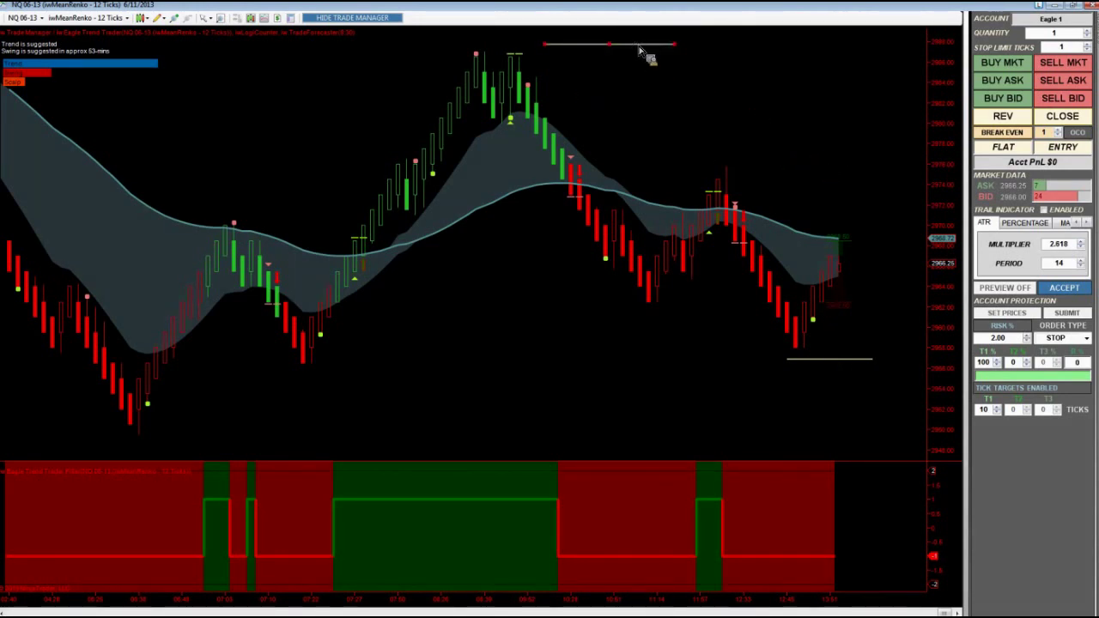
click(662, 66)
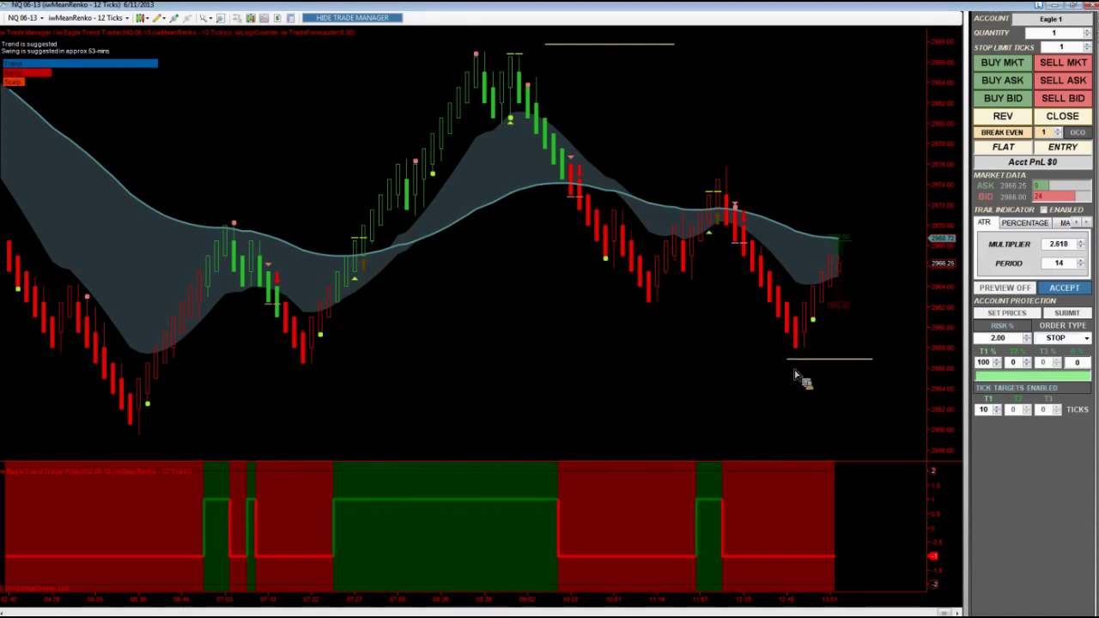
mouse_move(637, 43)
mouse_down()
mouse_move(782, 152)
mouse_move(853, 247)
mouse_up()
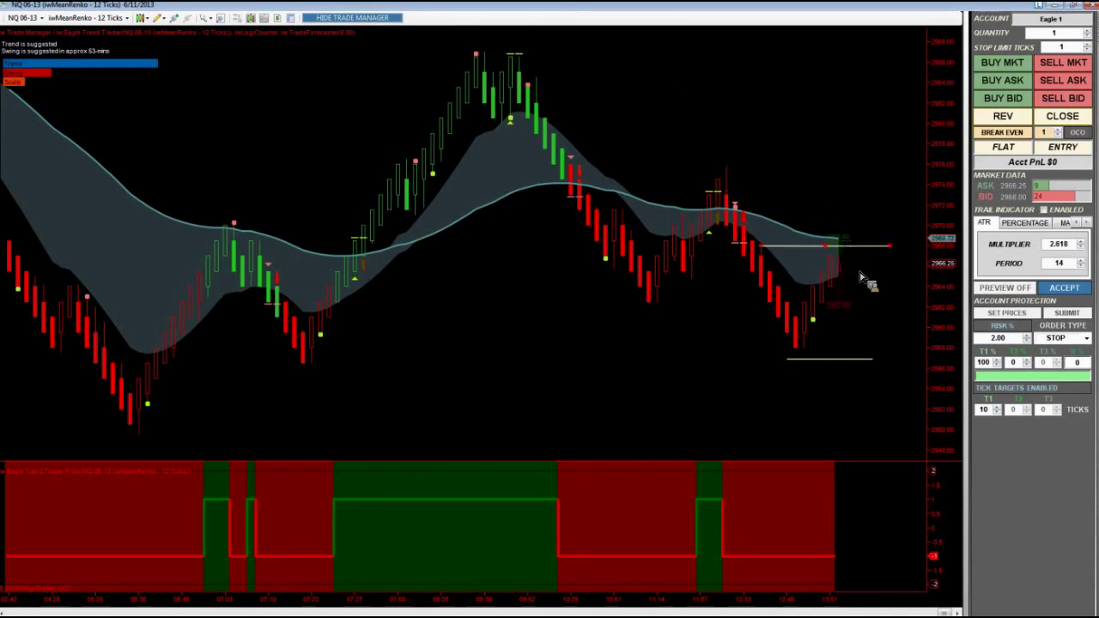
click(822, 347)
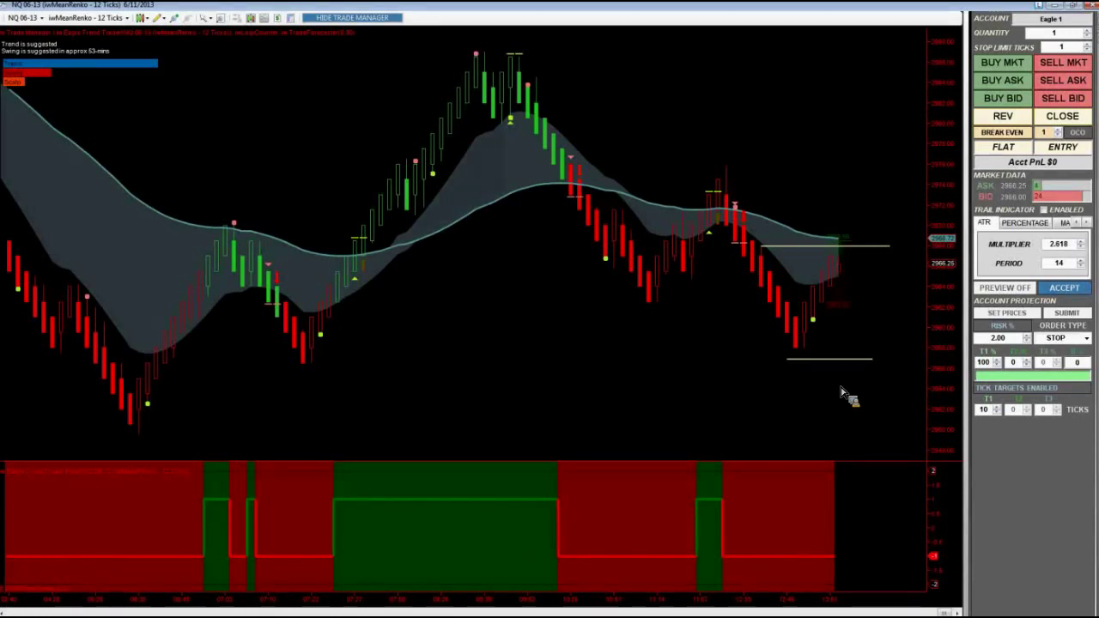
- Delete the two remaining horizontal lines from the 12-tick chart
click(822, 249)
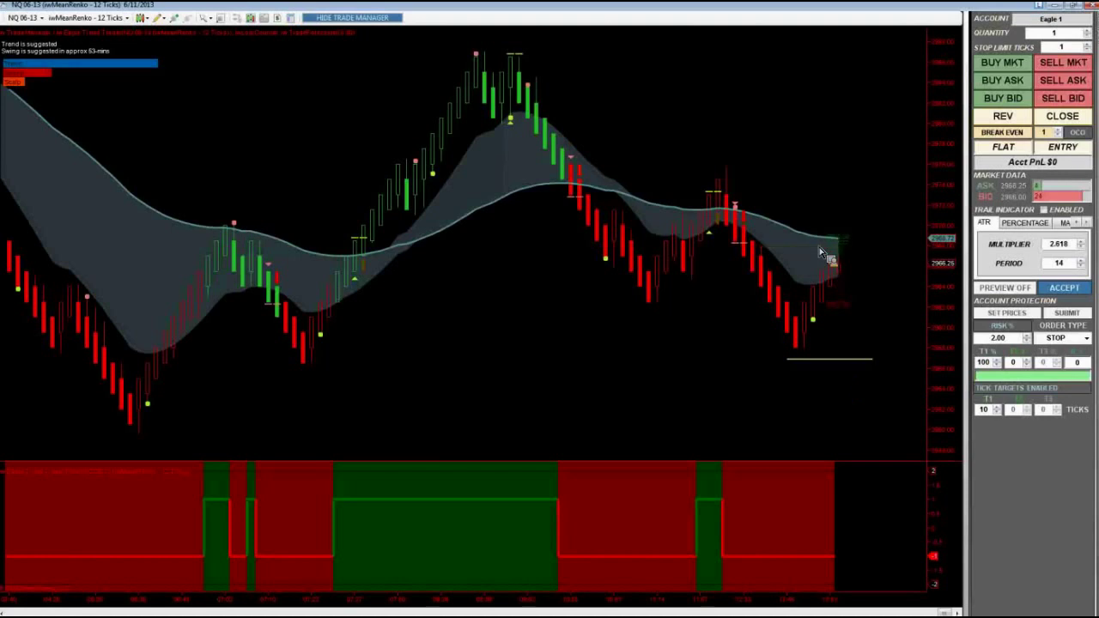
click(820, 363)
- Enable the trail indicator on the 12-tick chart to show its stop levels, and disable it again
click(1045, 211)
click(1044, 210)
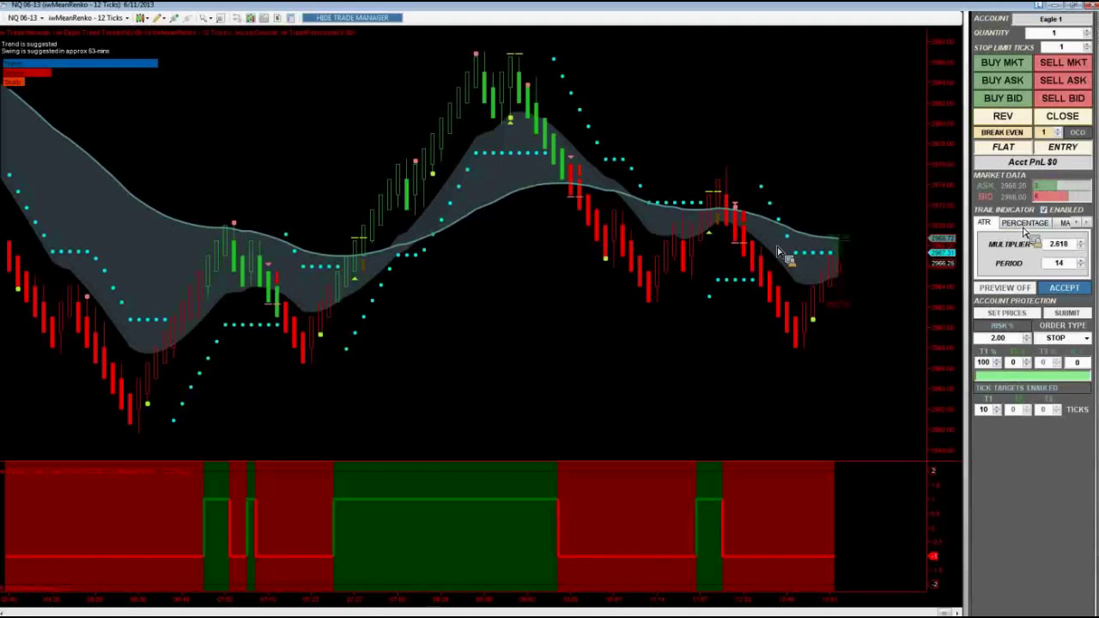
click(1045, 210)
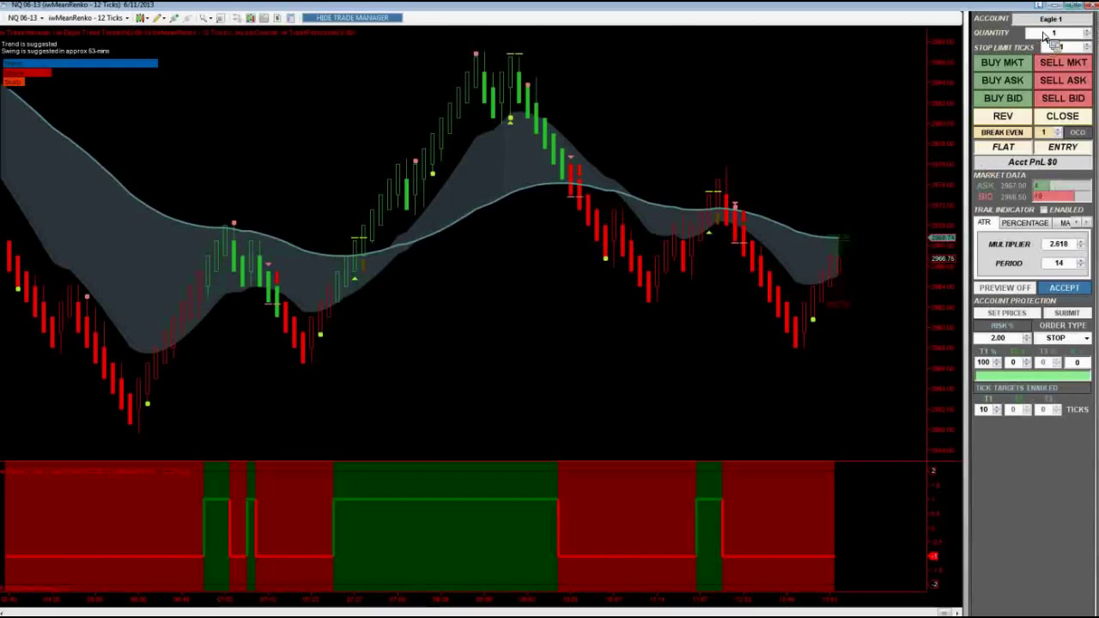
- Restore the maximized 12-tick chart to the tiled chart layout
click(1075, 5)
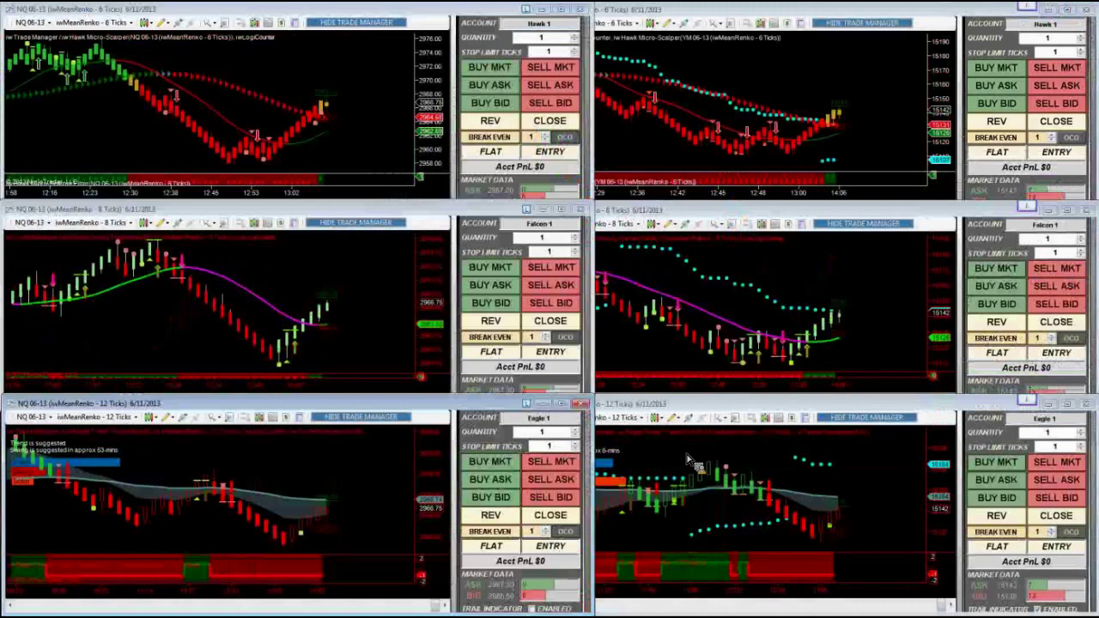
- Maximize the NQ 6-tick chart to examine its Hawk signals, and restore the tiled chart layout
click(649, 225)
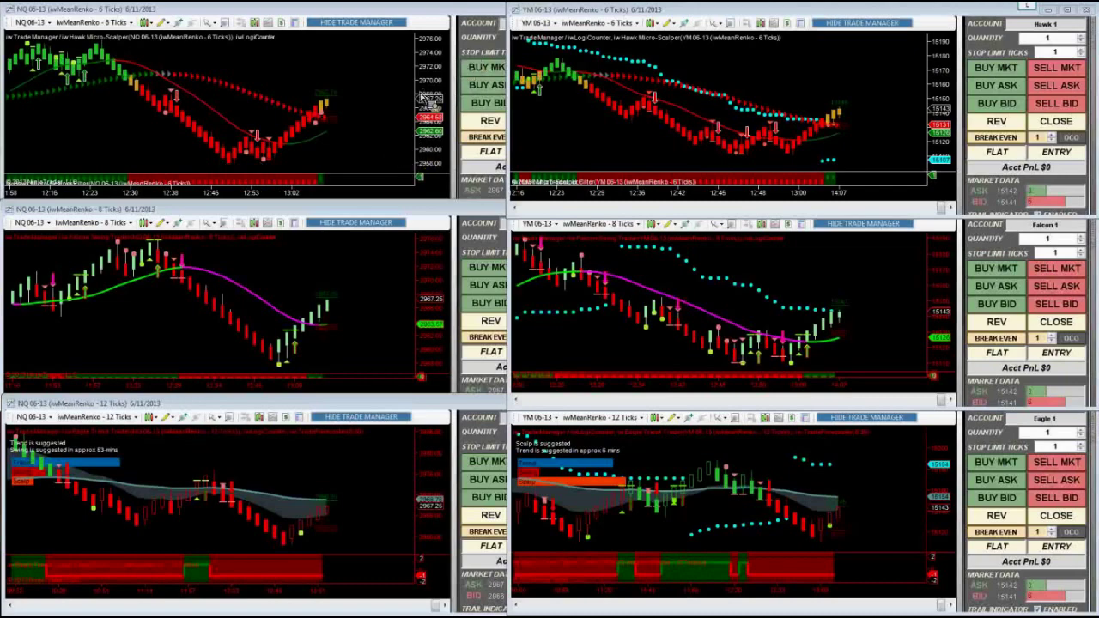
click(384, 65)
click(559, 9)
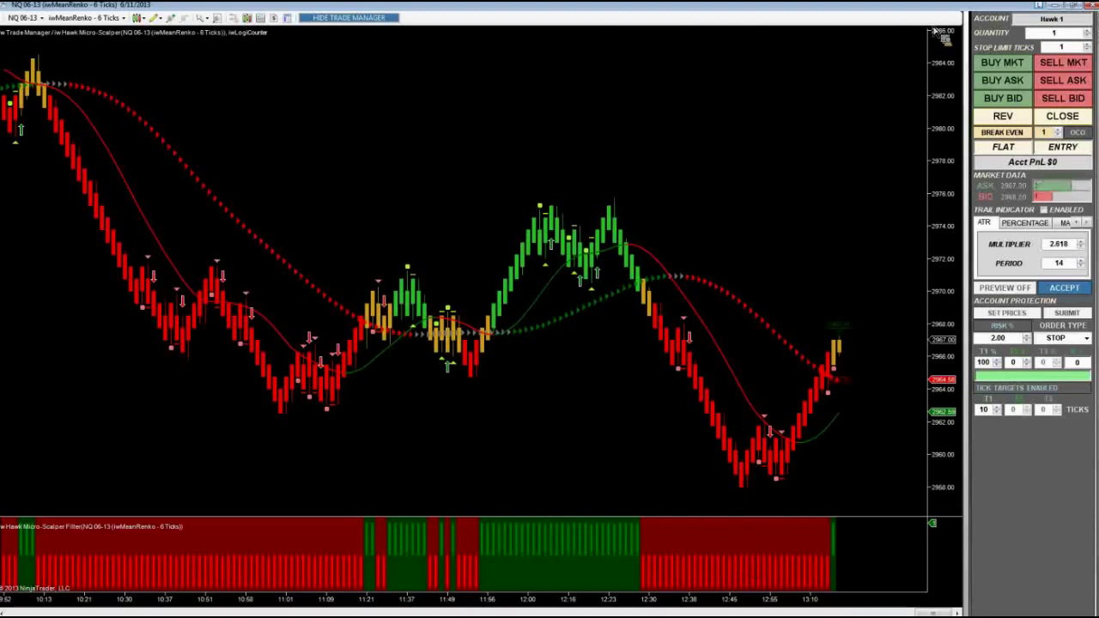
click(1051, 7)
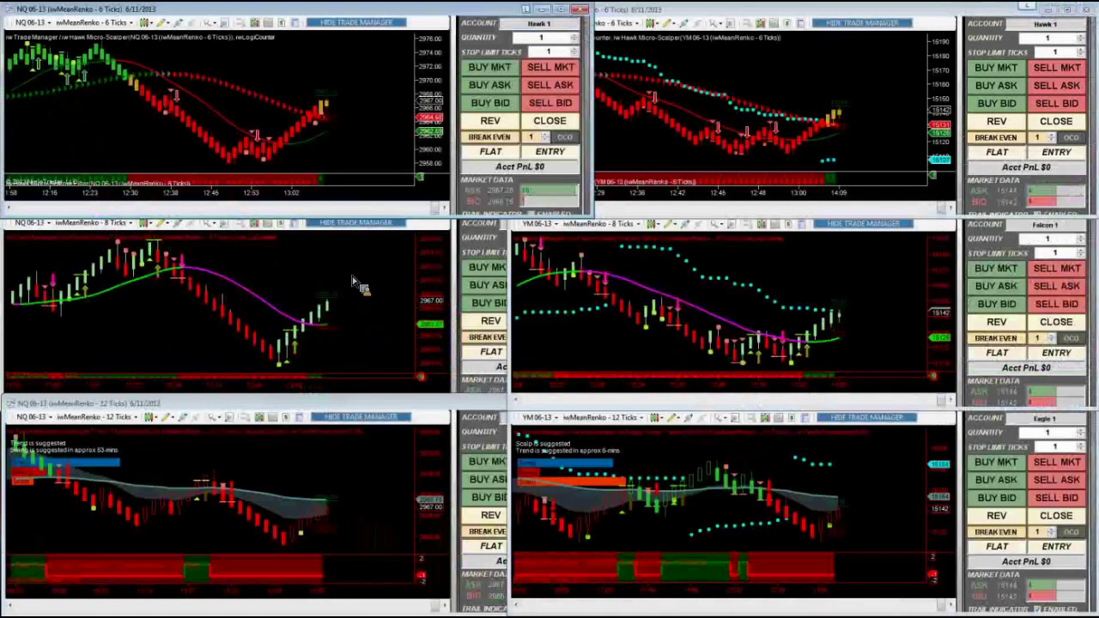
click(163, 378)
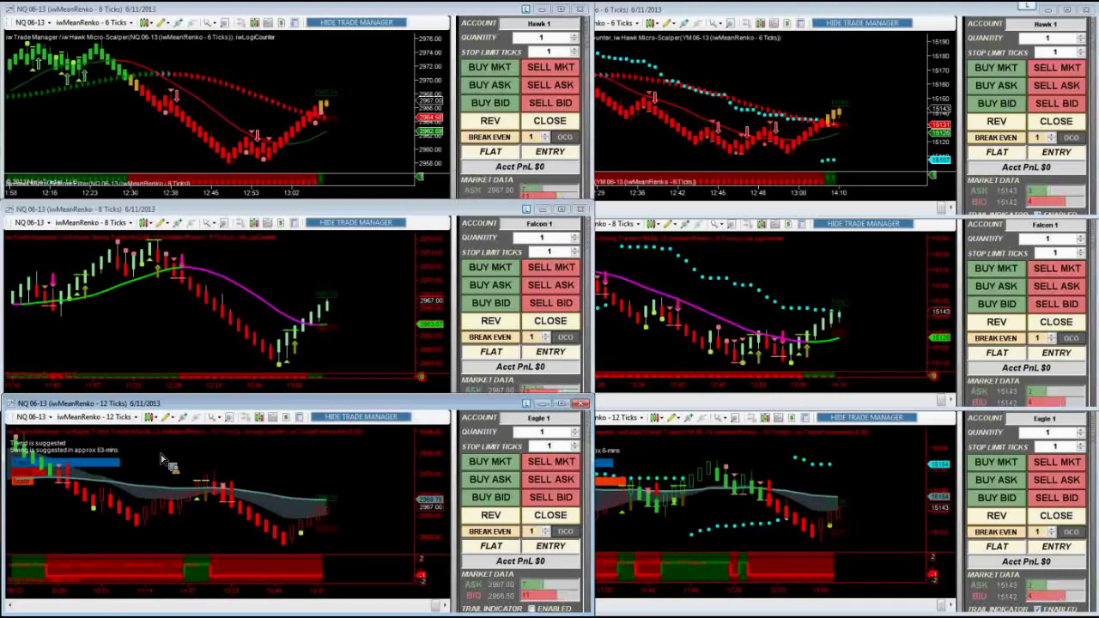
click(636, 481)
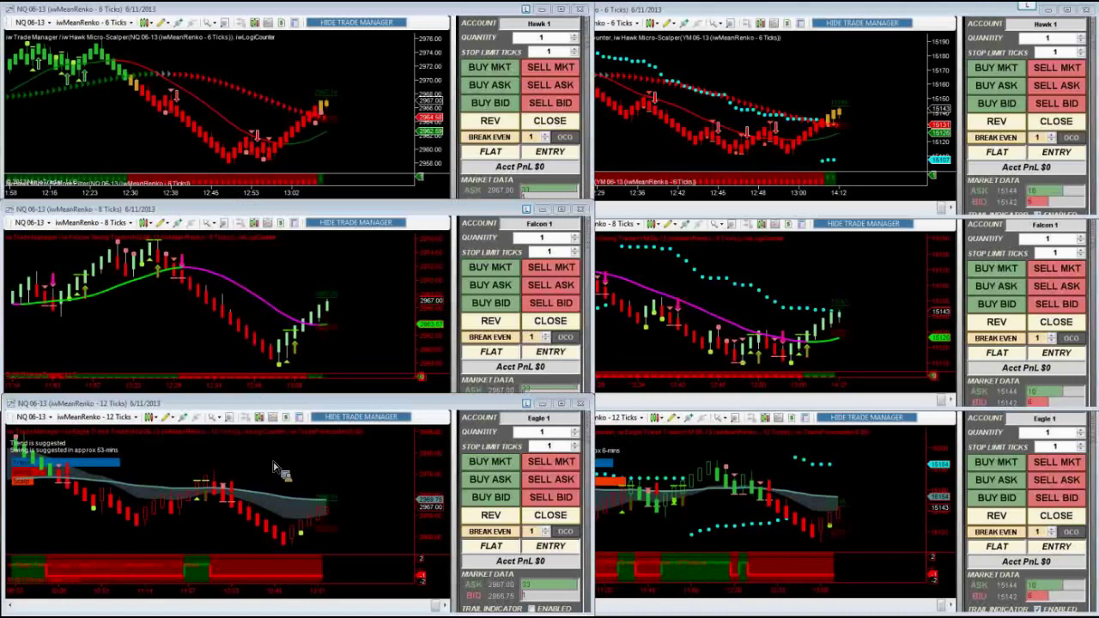
- Maximize the NQ 8-tick chart and draw horizontal lines at its highest peak and along the swing lows of the first consolidation
click(378, 309)
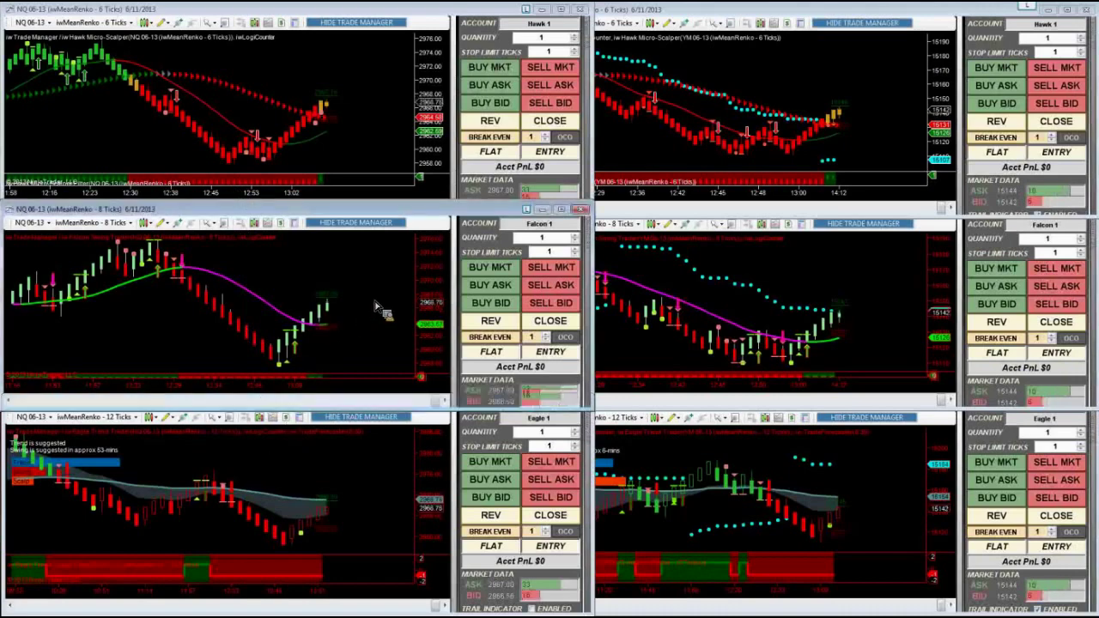
click(560, 210)
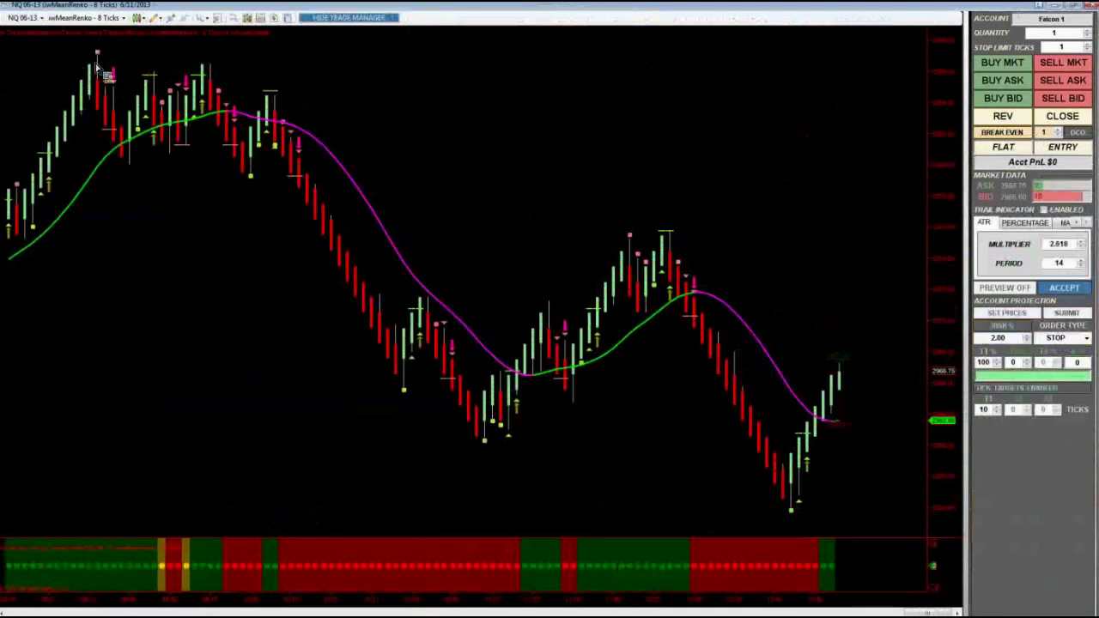
drag(81, 52, 290, 53)
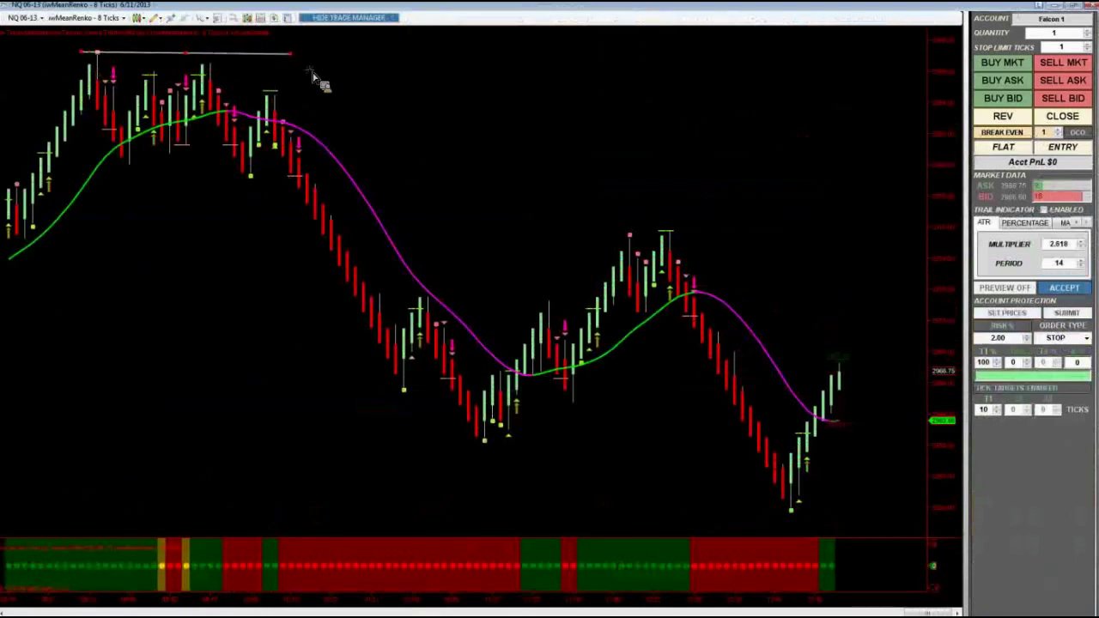
click(118, 174)
drag(493, 207, 355, 170)
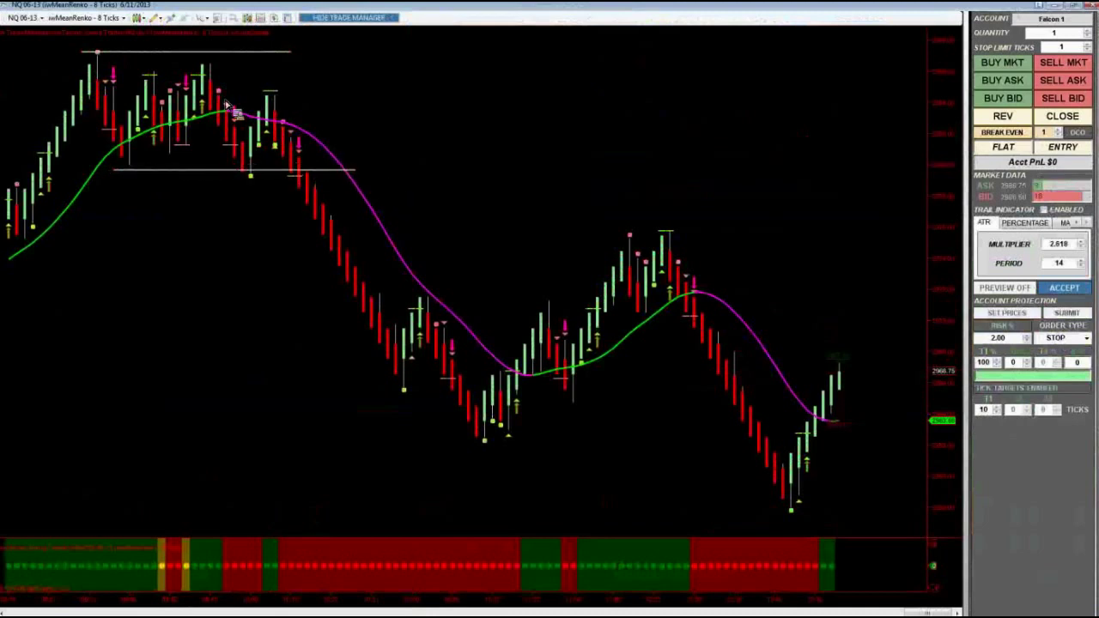
- Draw a descending trend line over the lower highs of the first consolidation, and delete it again
mouse_move(184, 53)
mouse_down()
mouse_move(389, 131)
mouse_move(380, 135)
mouse_up()
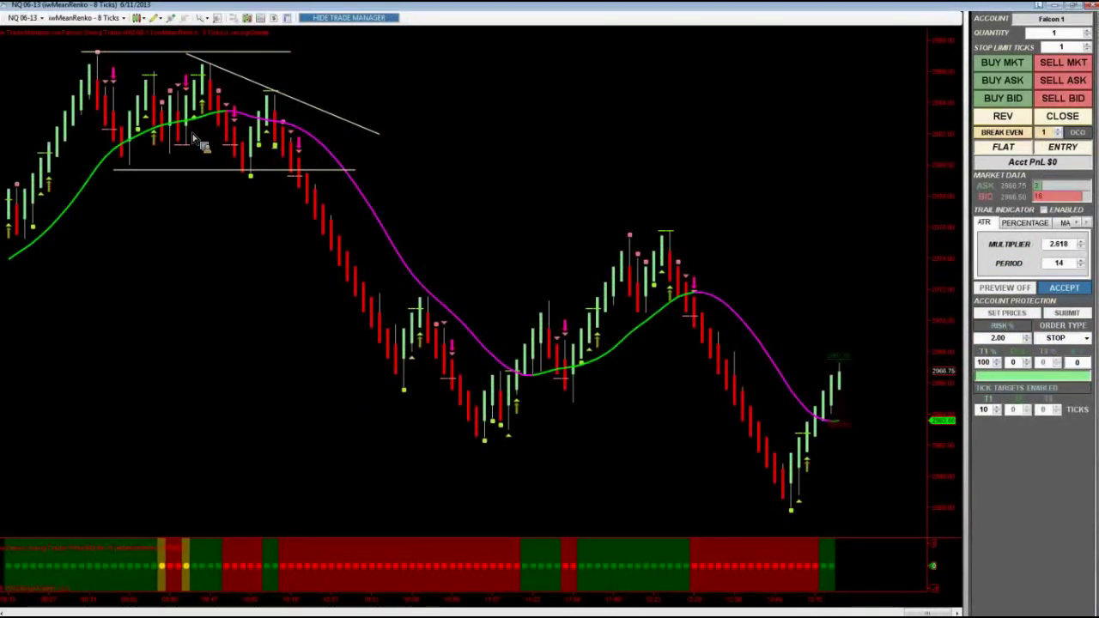
click(253, 87)
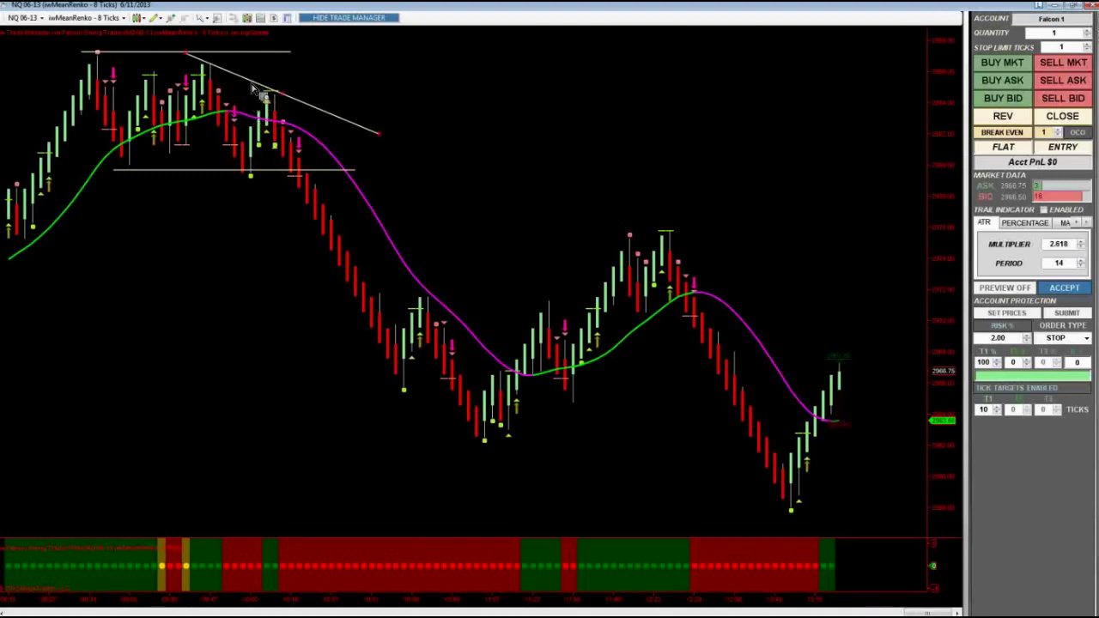
key(Delete)
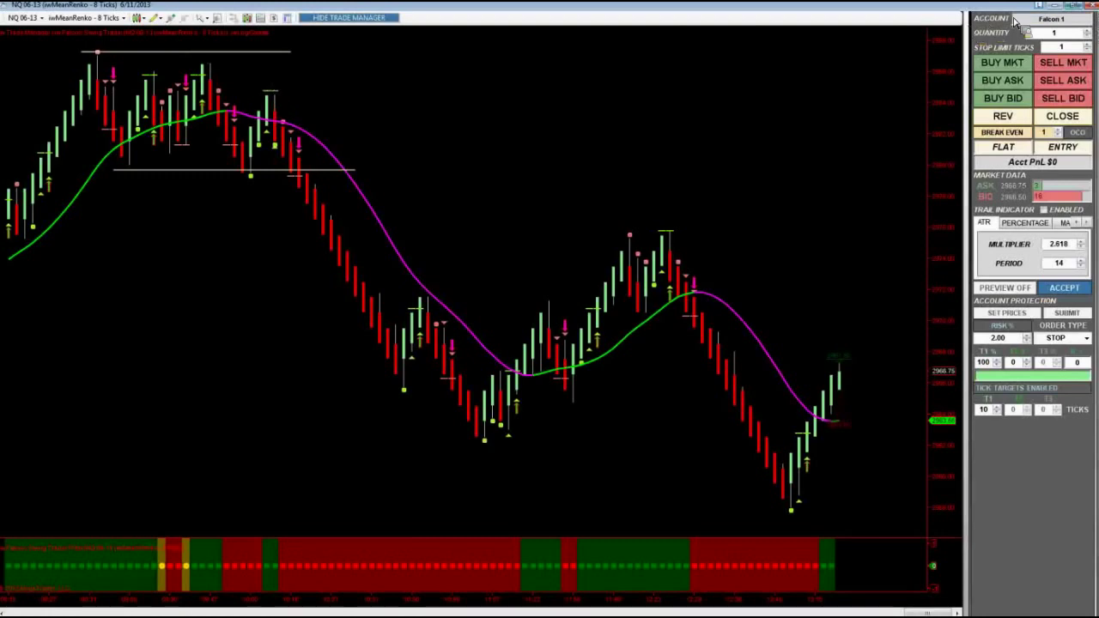
- Restore the NQ 8-tick chart to the tiled layout and maximize the NQ 6-tick chart
click(1083, 7)
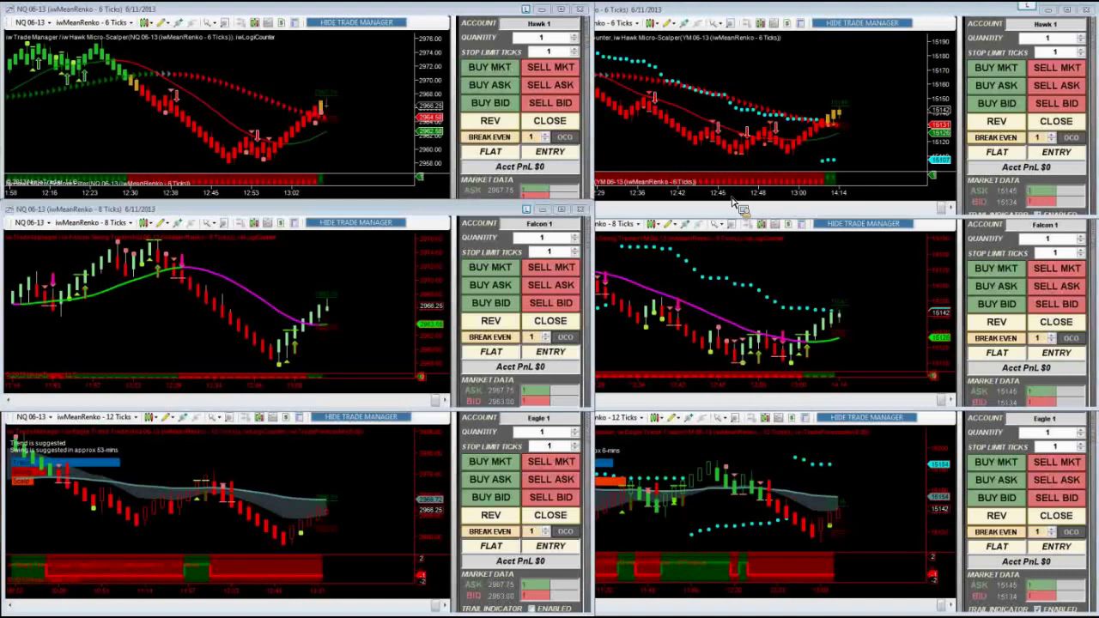
click(268, 69)
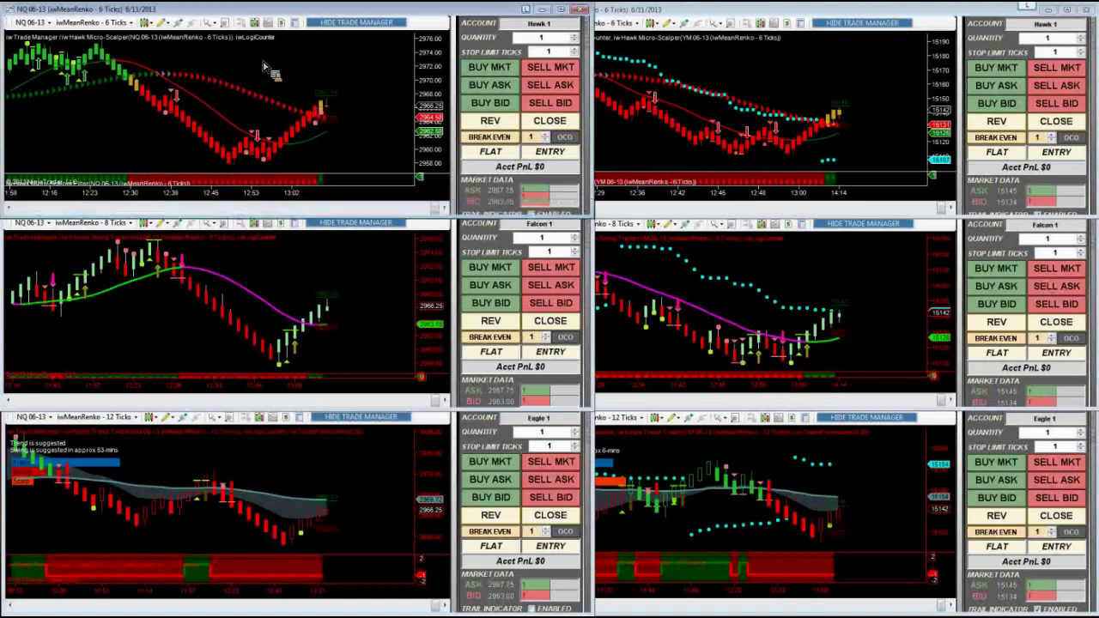
click(566, 10)
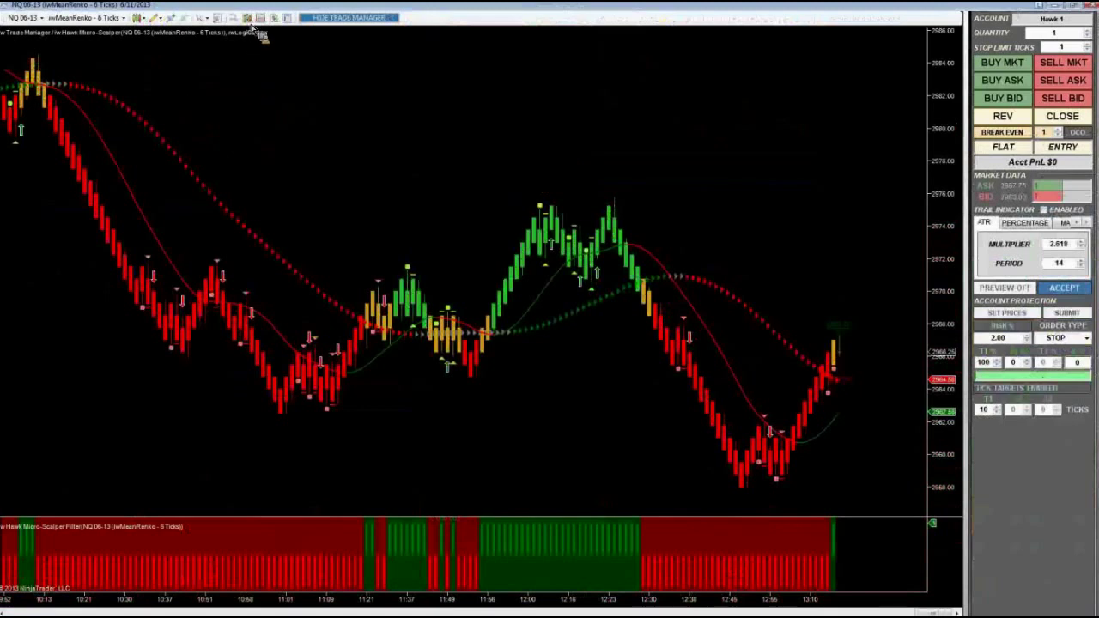
- Change the NQ chart's data series from iwMeanRenko to the Minute type with a value of 5
click(255, 30)
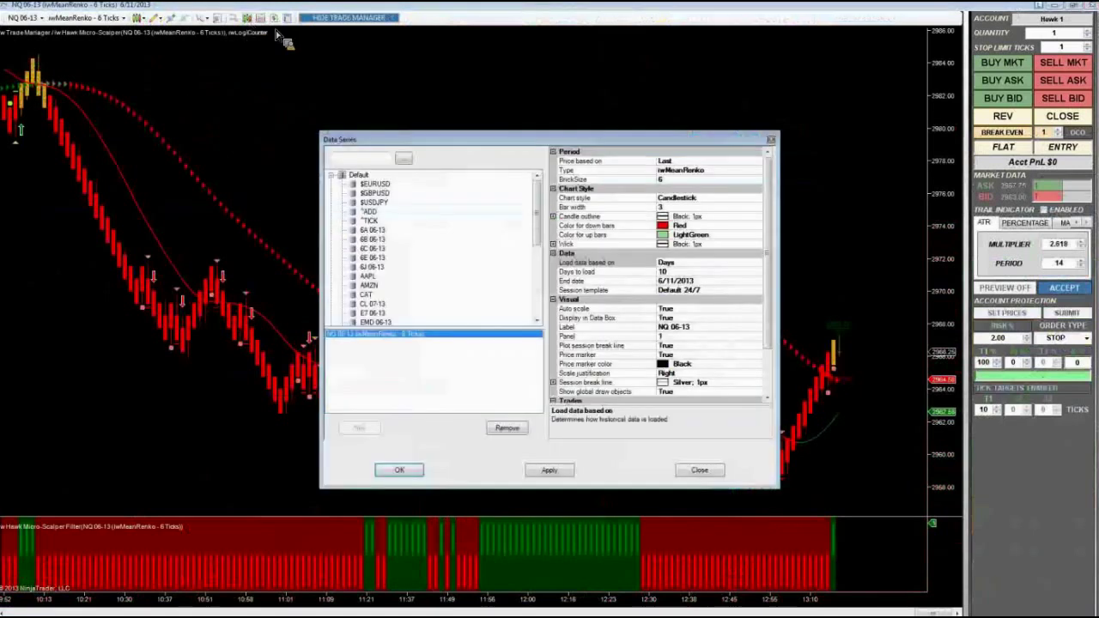
click(759, 171)
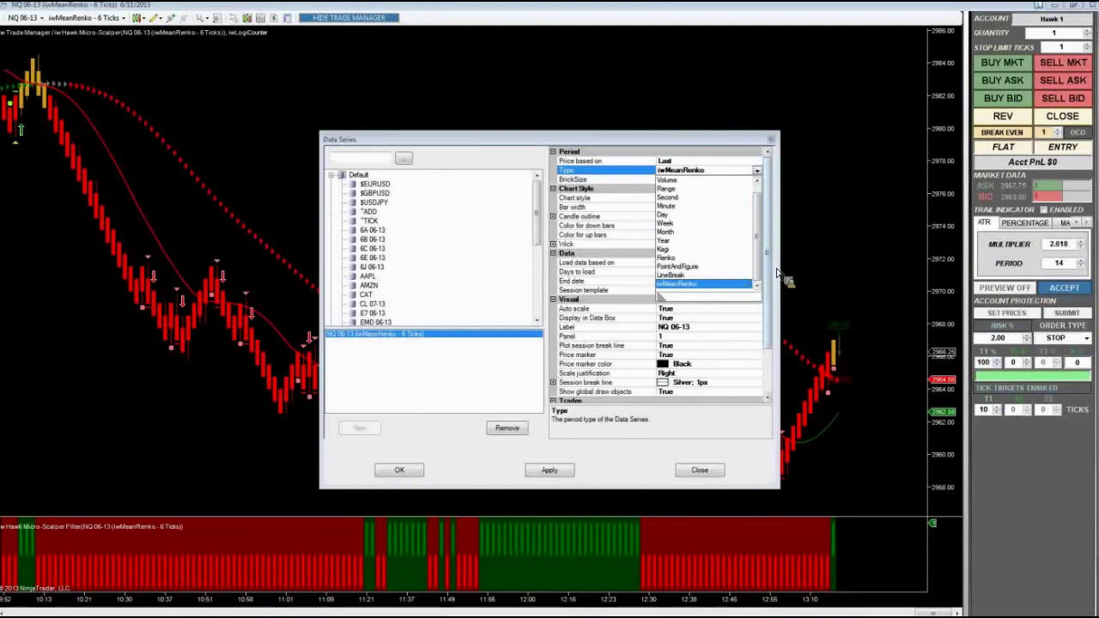
scroll(767, 258, up, 1)
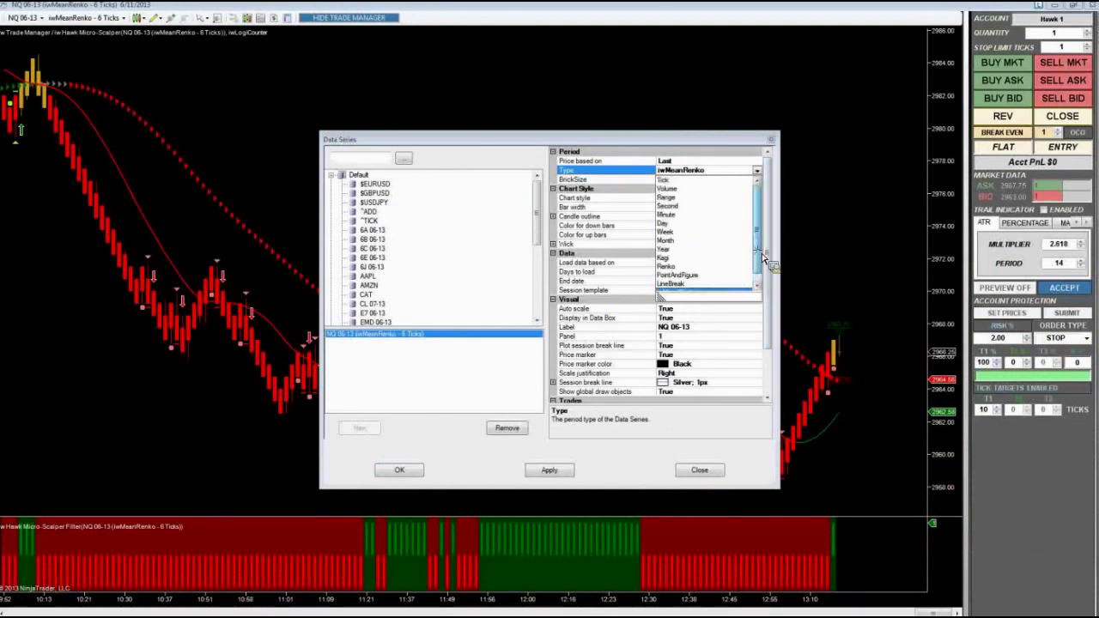
click(676, 214)
click(675, 179)
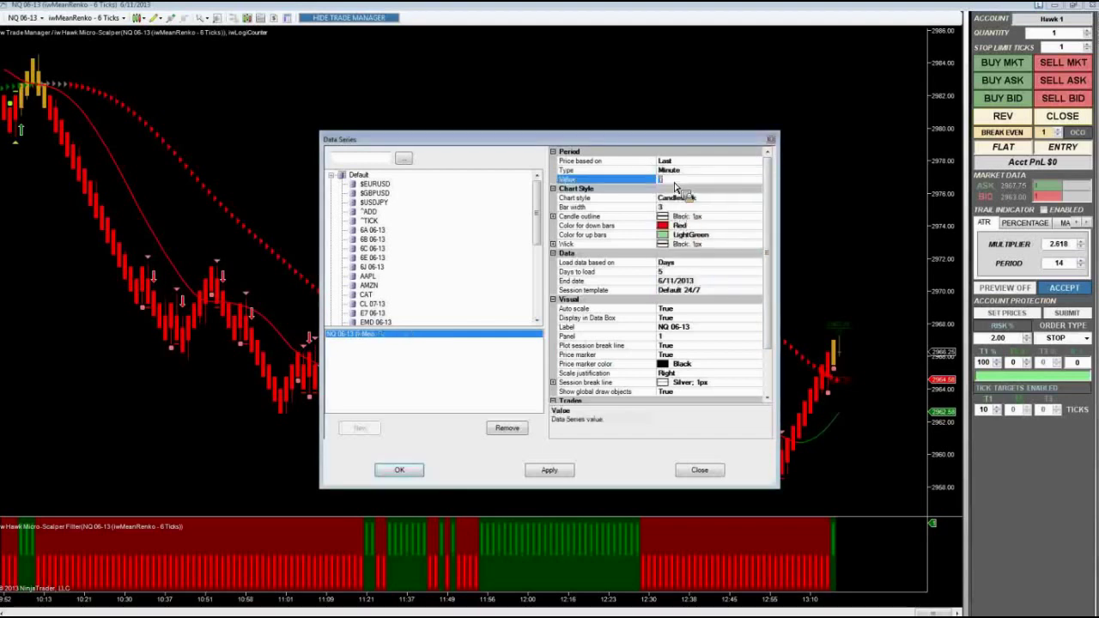
text(5)
click(572, 470)
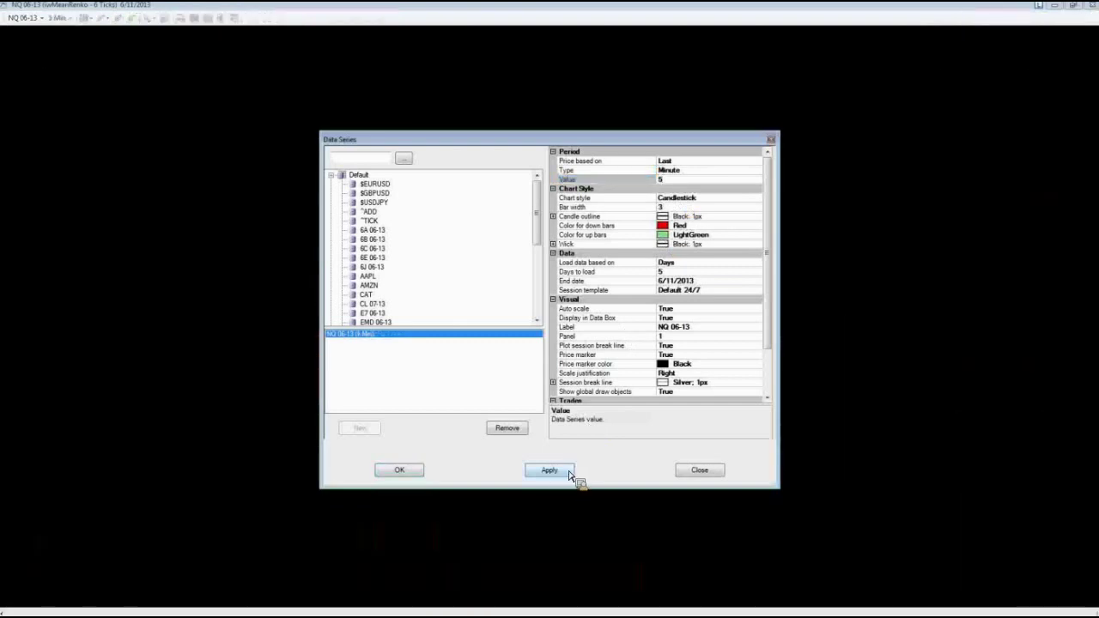
click(399, 472)
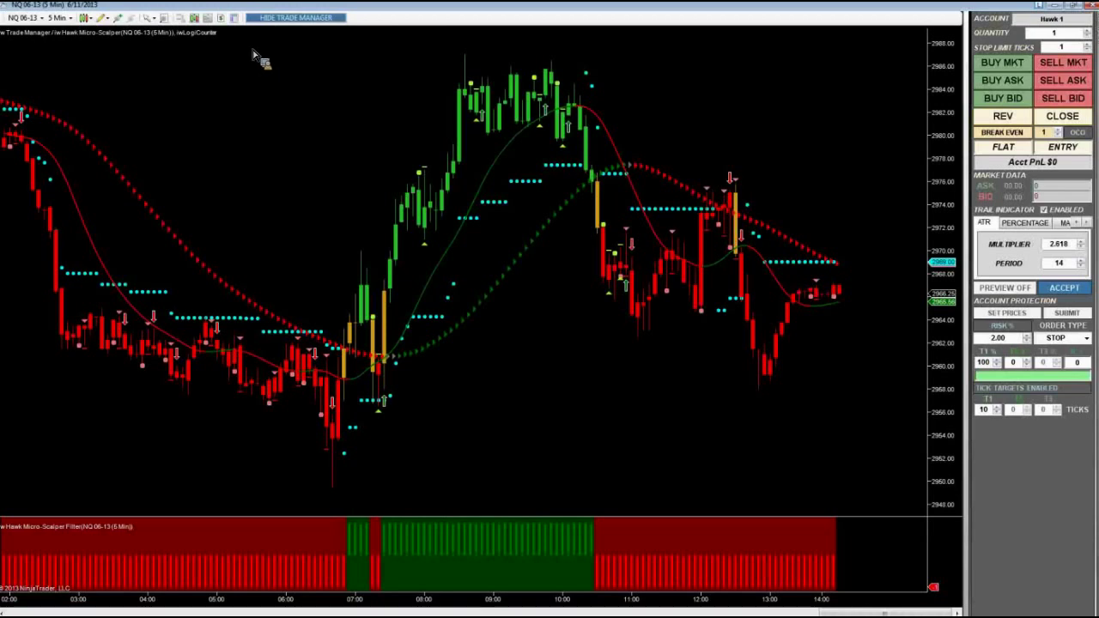
- Change the NQ chart's data series type to LineBreak and restore the tiled chart layout
click(196, 18)
click(756, 171)
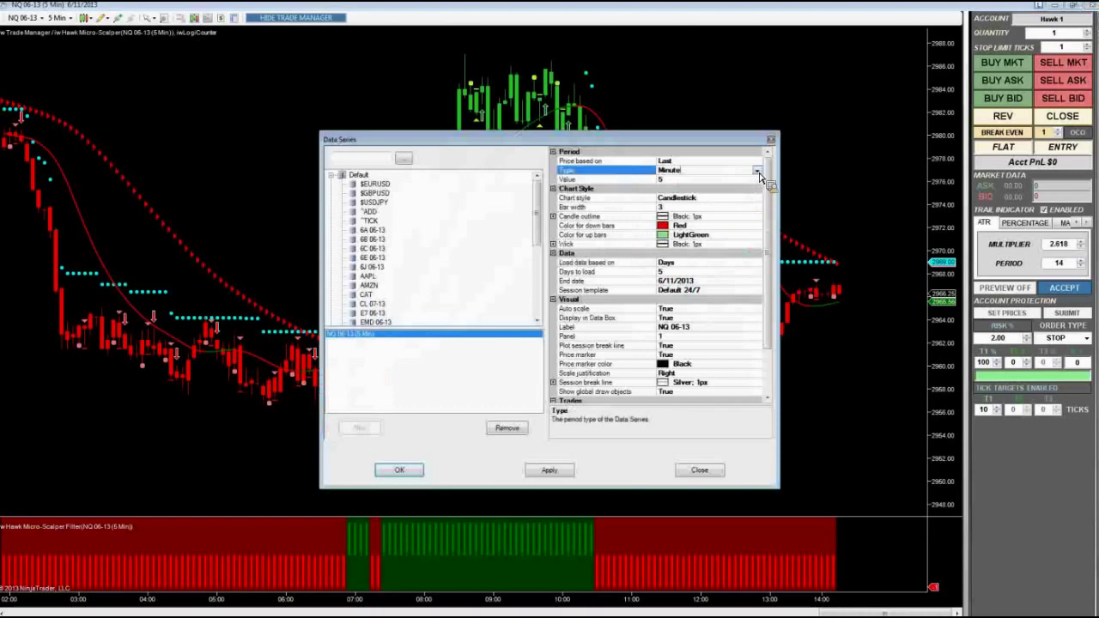
click(756, 170)
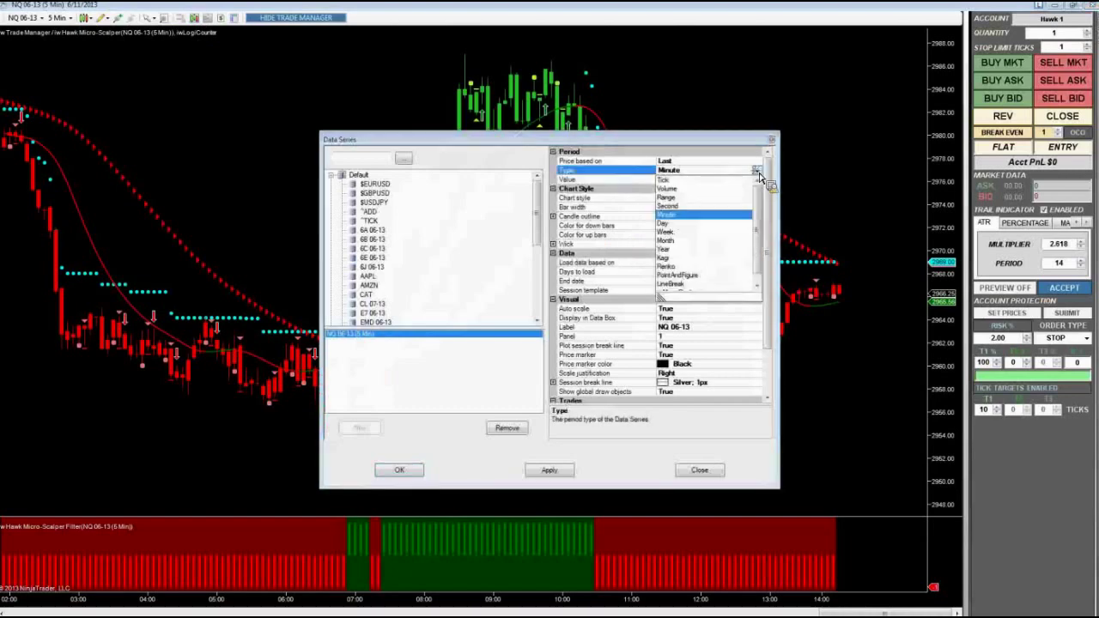
click(679, 285)
click(551, 471)
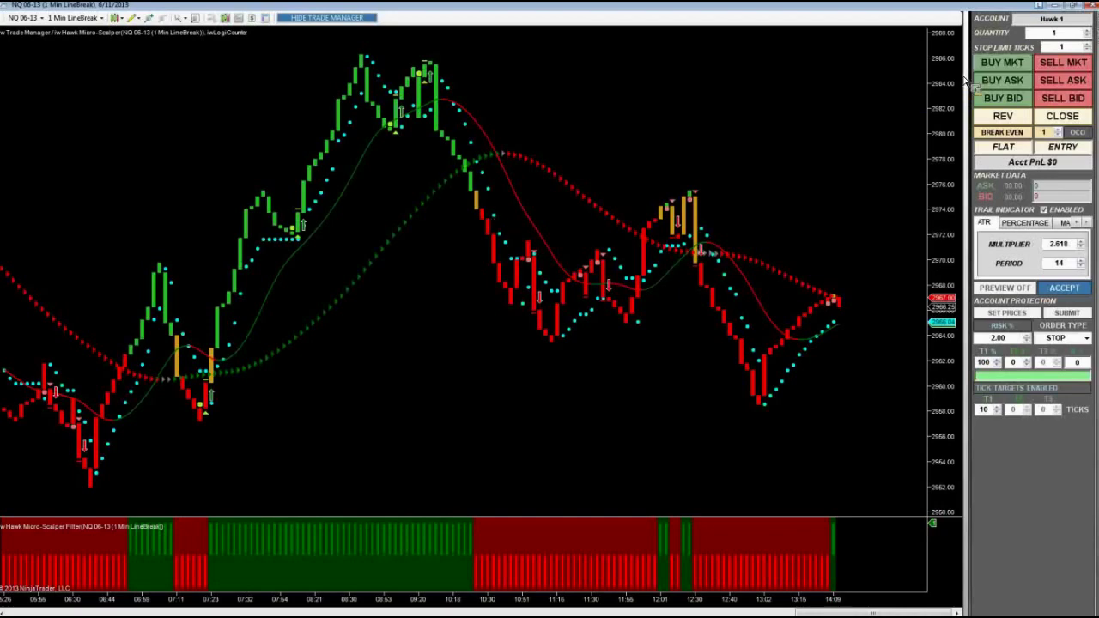
click(1079, 7)
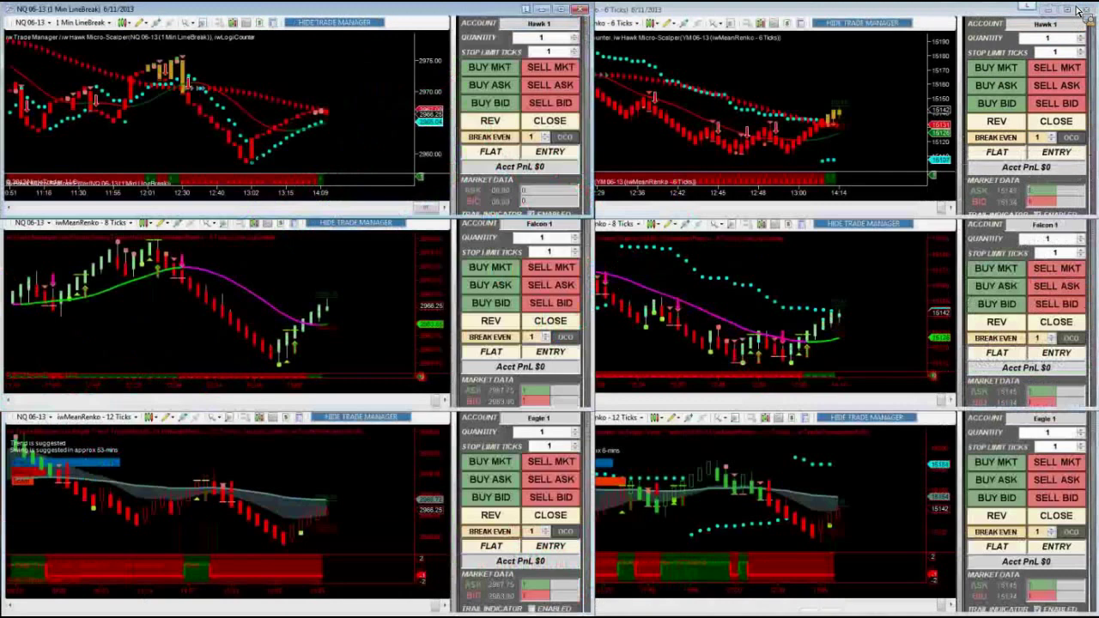
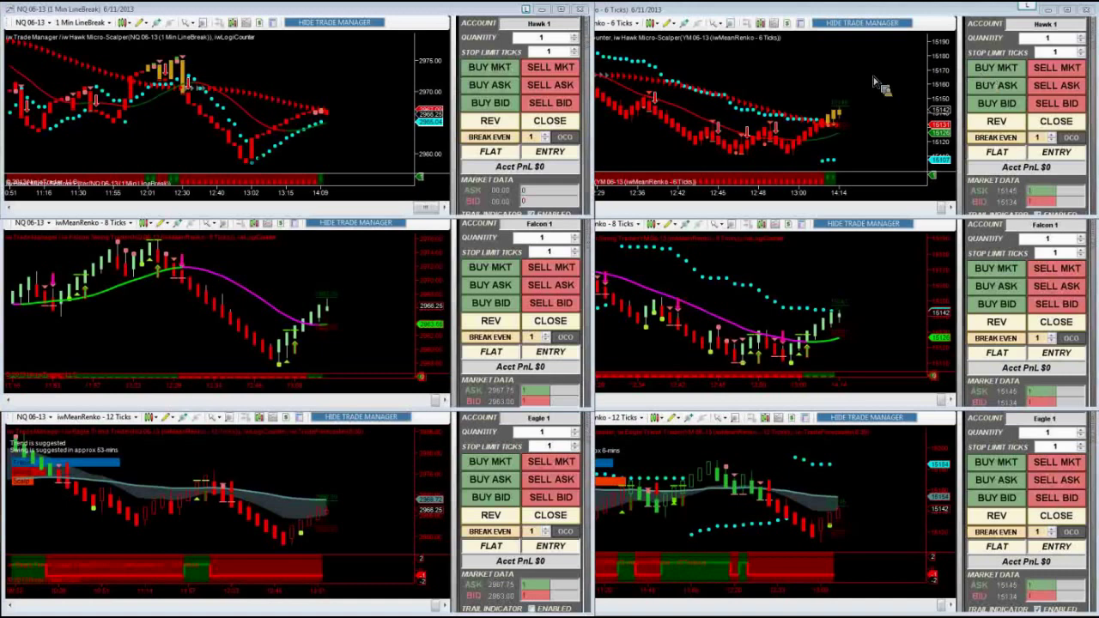
- Maximize the YM 6-tick chart to examine it without and with the SuperTrend trail indicator, and restore the tiled layout
click(777, 90)
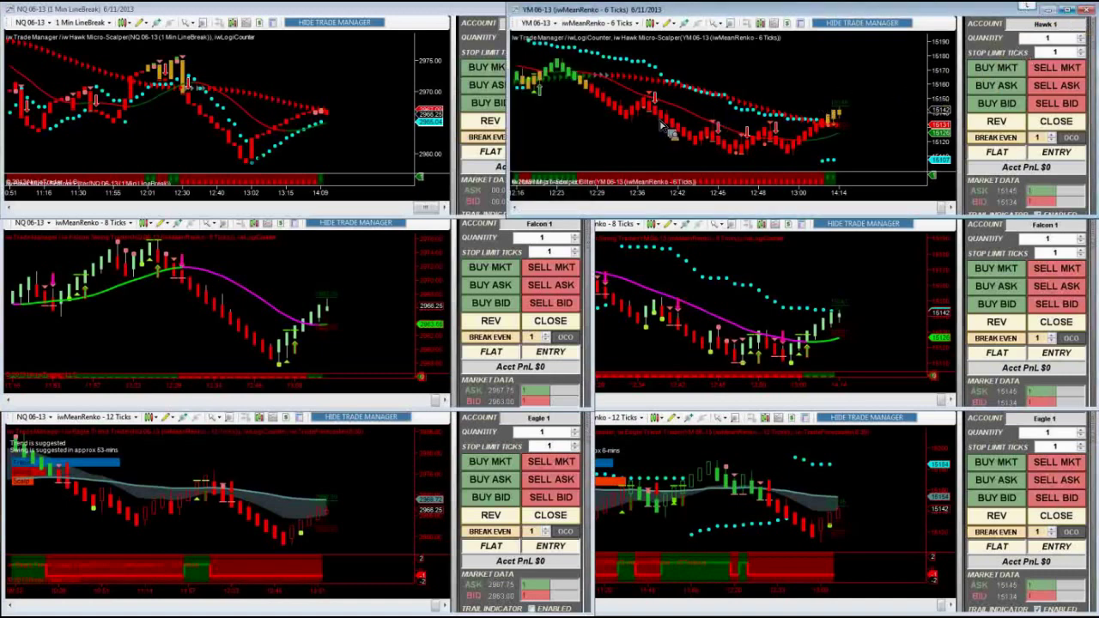
key(super+Up)
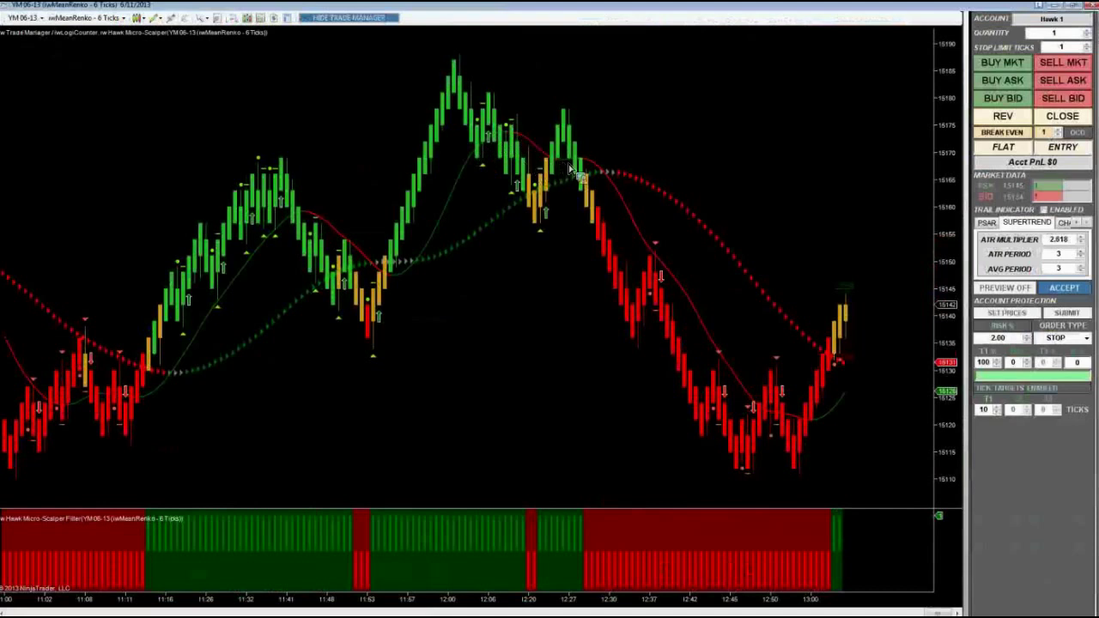
click(1045, 211)
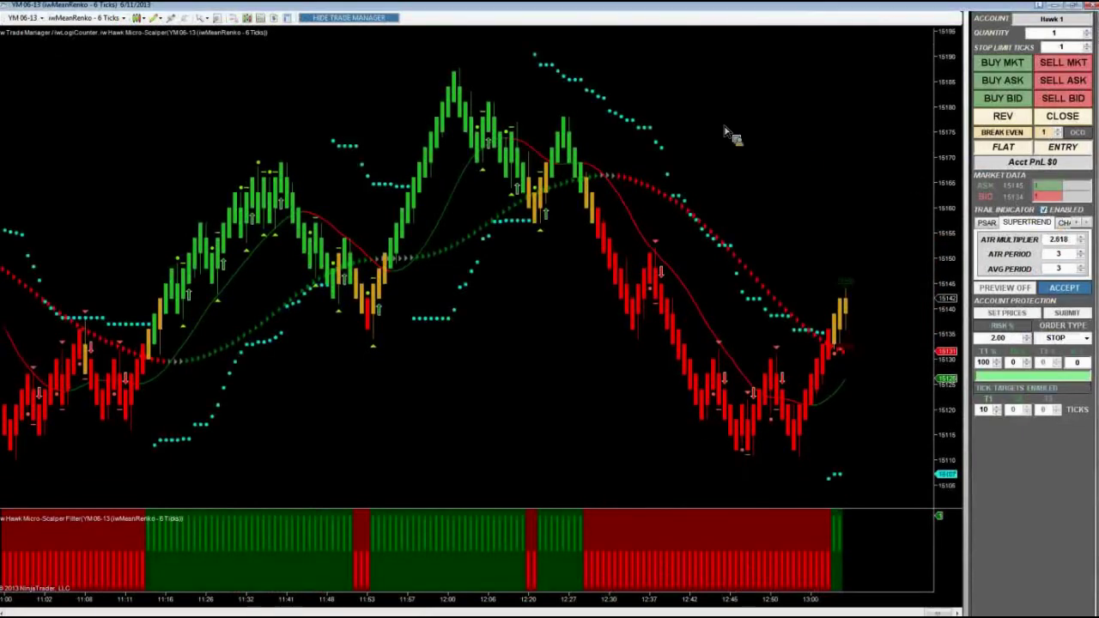
click(1078, 6)
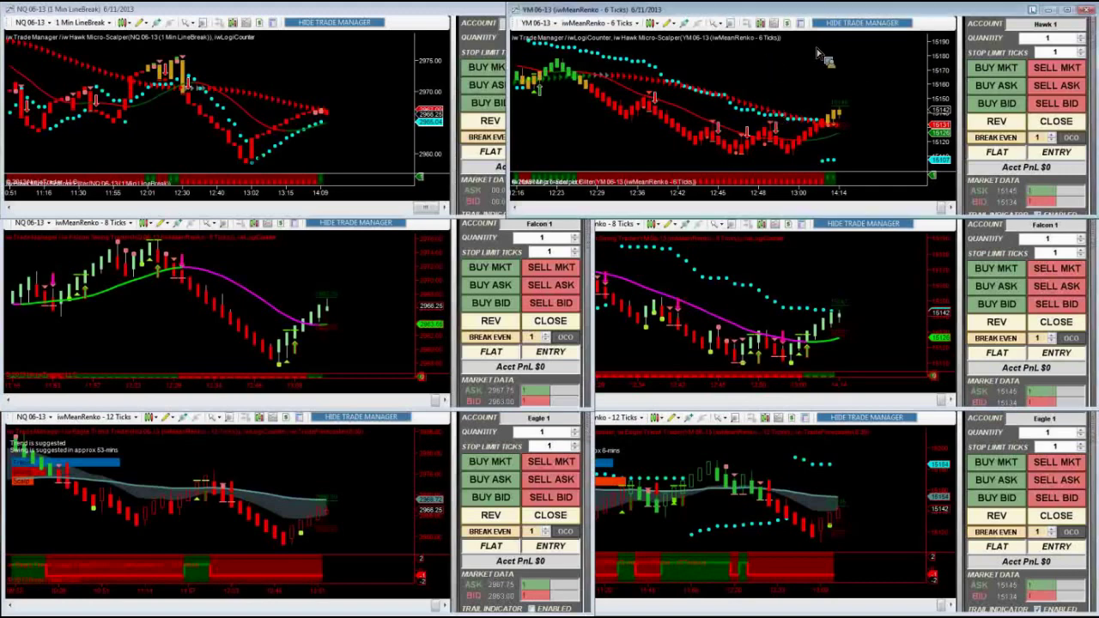
click(1065, 10)
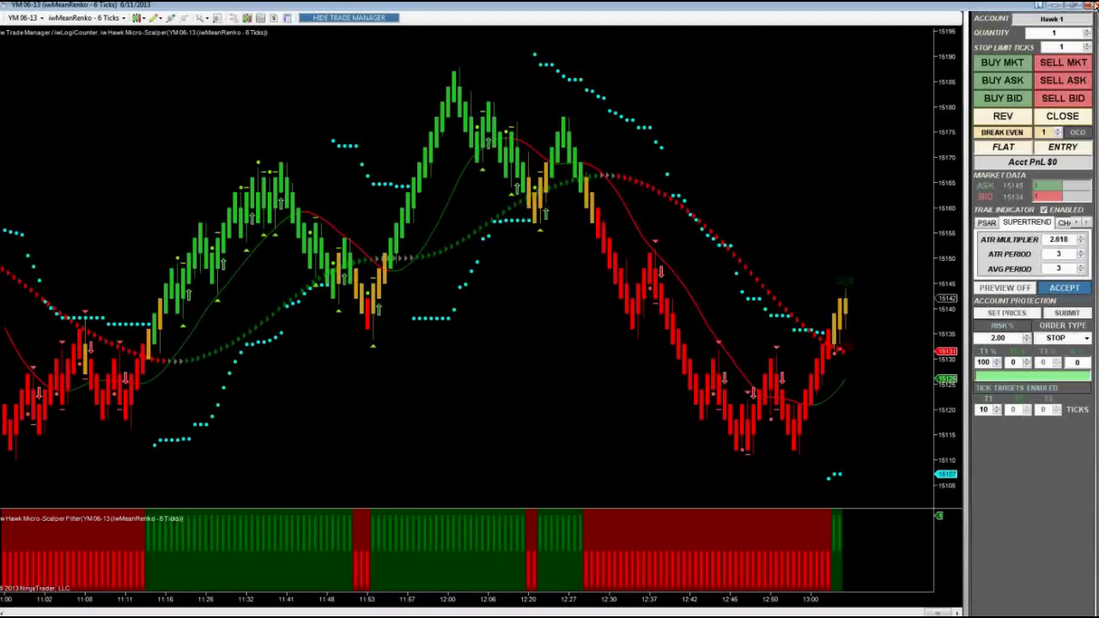
click(1071, 10)
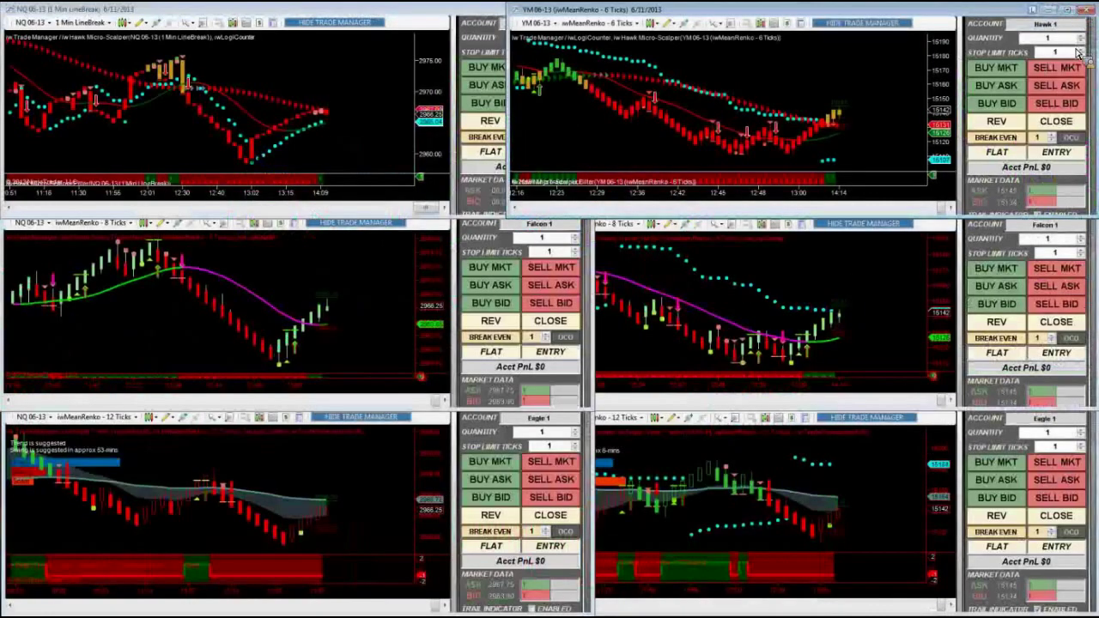